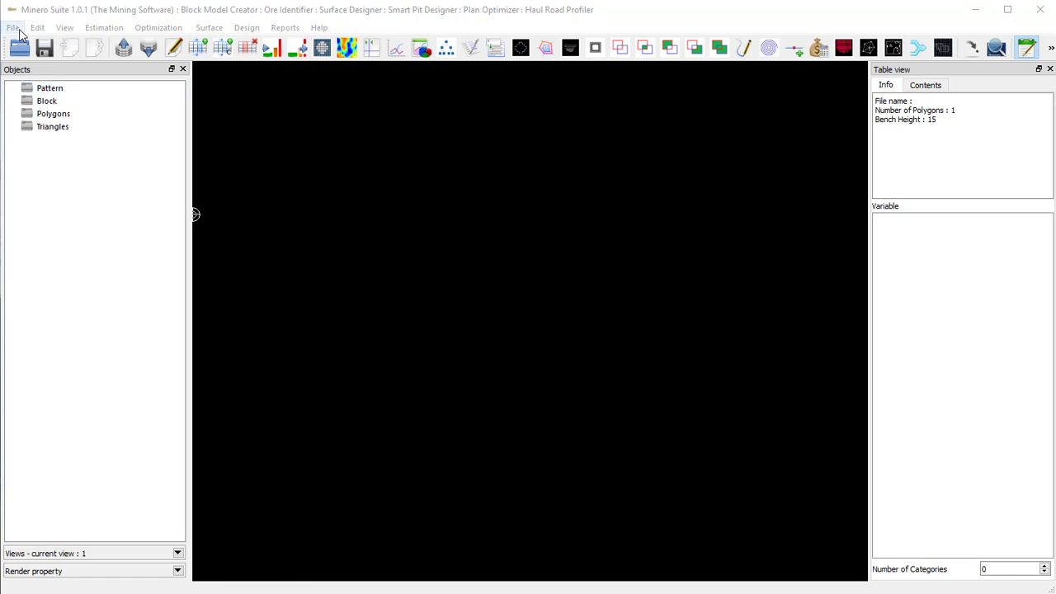
Open the recent project Ore Identifier.MINERO and view the whole pit and topography contours
{"action": "left_click", "coordinate": [19, 32]}
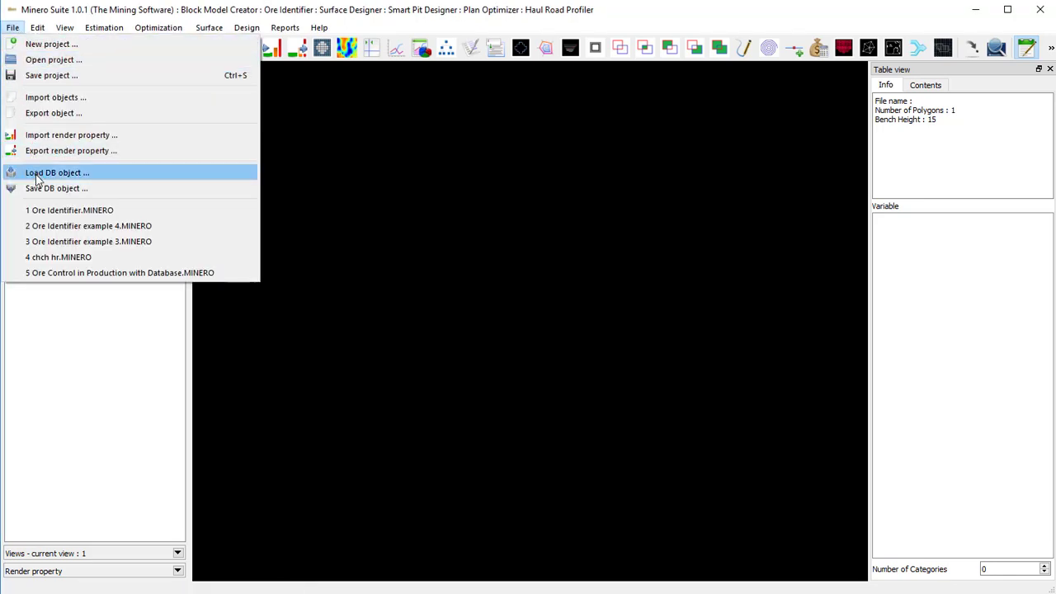
{"action": "left_click", "coordinate": [43, 217]}
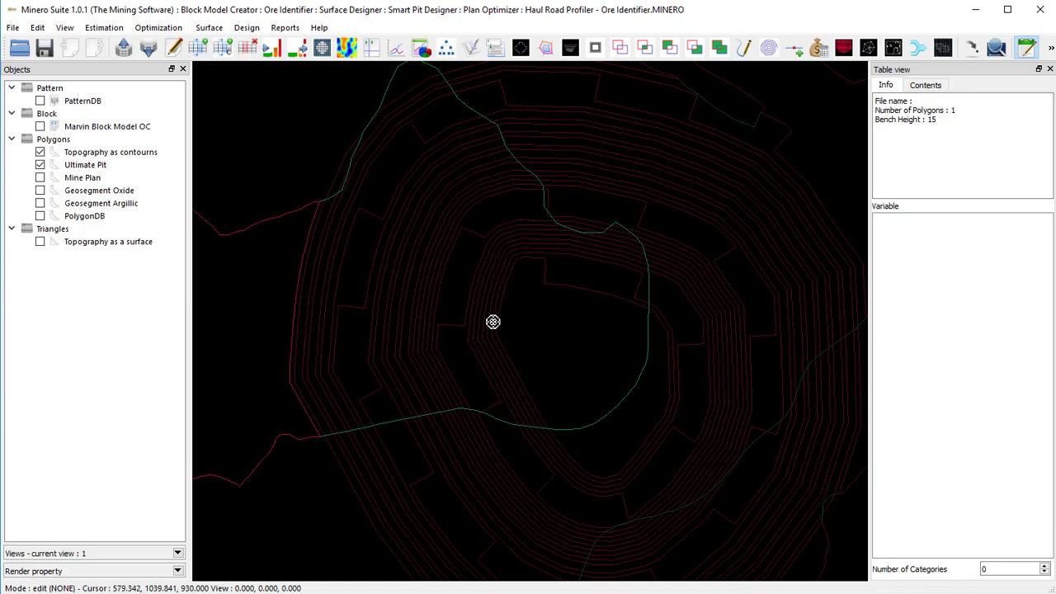
{"action": "scroll", "coordinate": [508, 329], "scroll_direction": "down", "scroll_amount": 2}
{"action": "scroll", "coordinate": [509, 329], "scroll_direction": "down", "scroll_amount": 5}
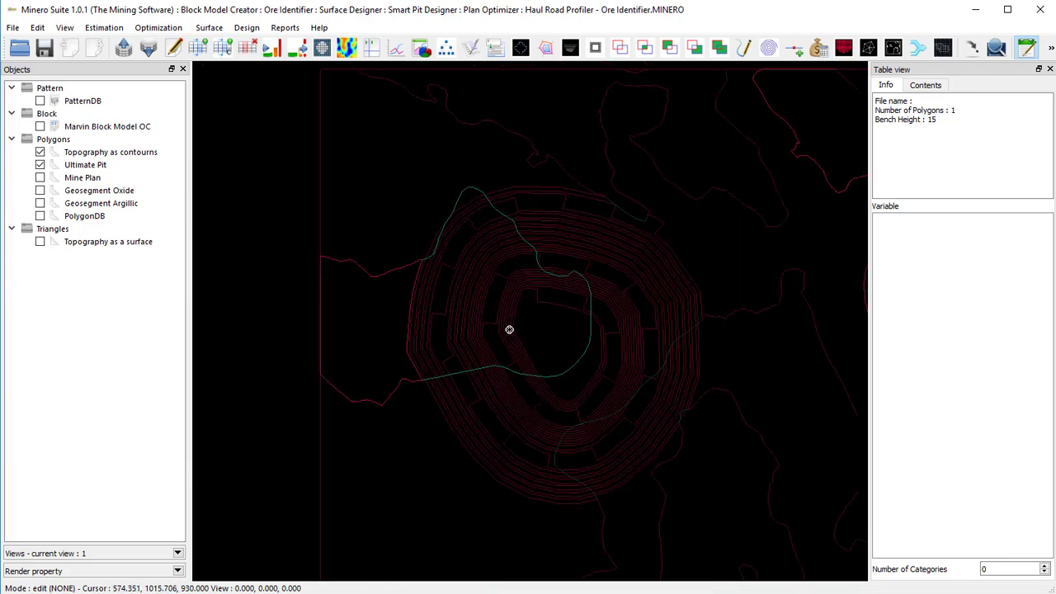
{"action": "scroll", "coordinate": [509, 329], "scroll_direction": "up", "scroll_amount": 4}
{"action": "scroll", "coordinate": [520, 333], "scroll_direction": "down", "scroll_amount": 3}
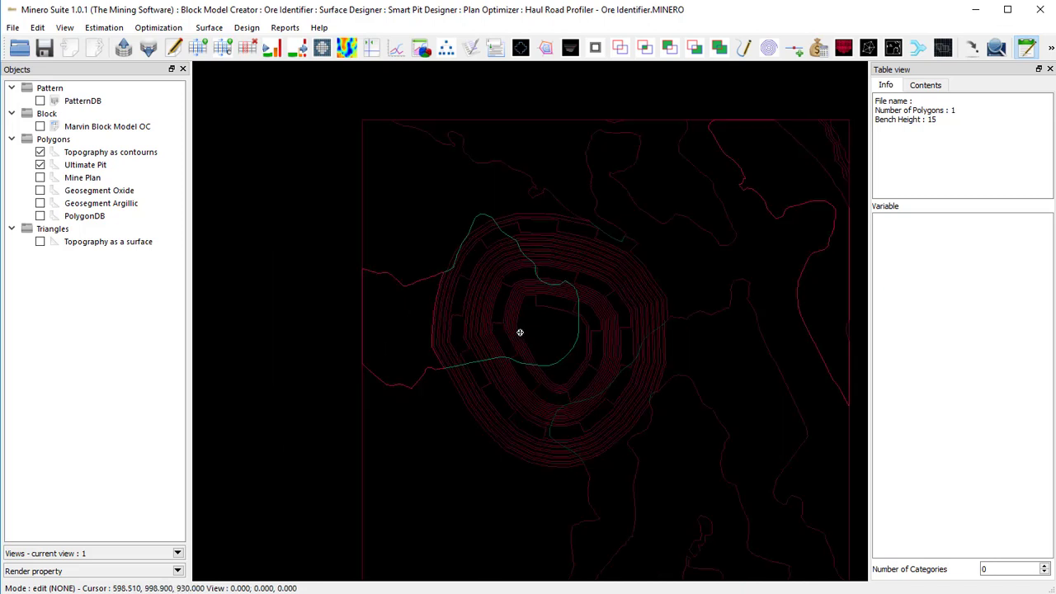
{"action": "scroll", "coordinate": [539, 349], "scroll_direction": "up", "scroll_amount": 3}
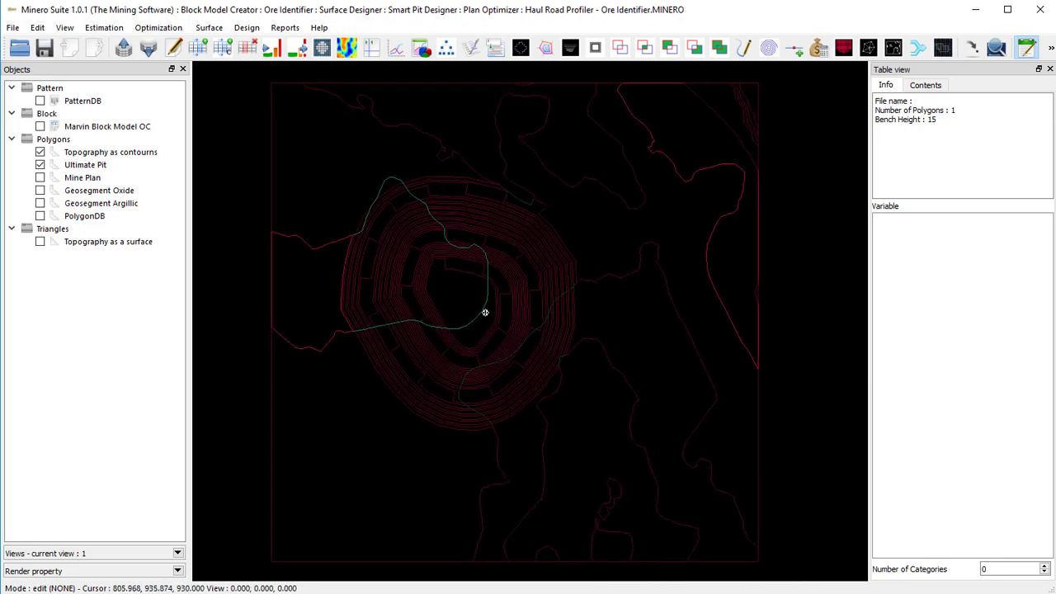
Create a new object of type Polygons named Plan
{"action": "left_click", "coordinate": [537, 298]}
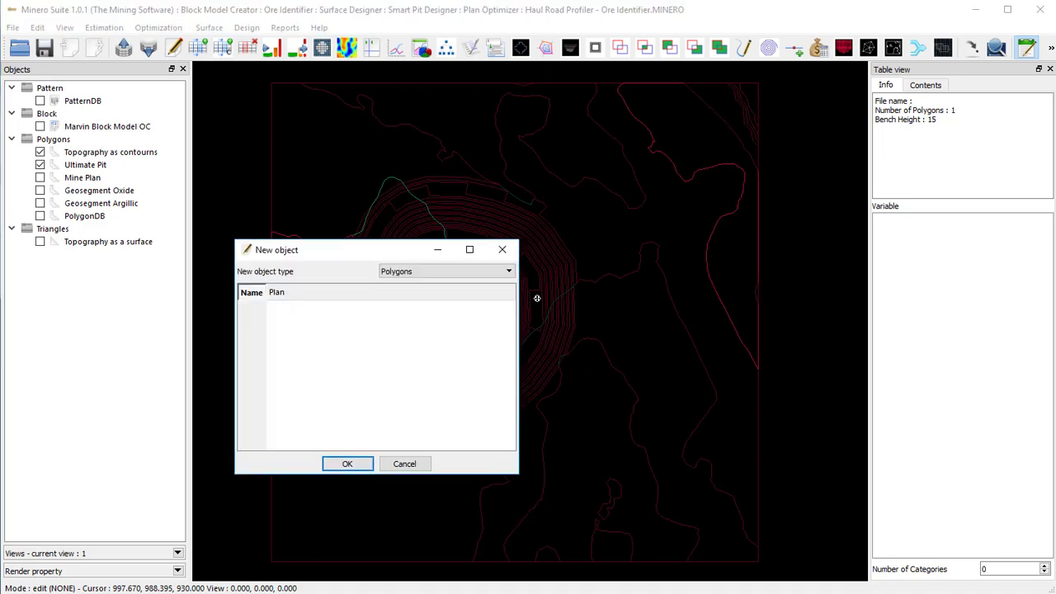
{"action": "left_click", "coordinate": [508, 273]}
{"action": "left_click", "coordinate": [447, 303]}
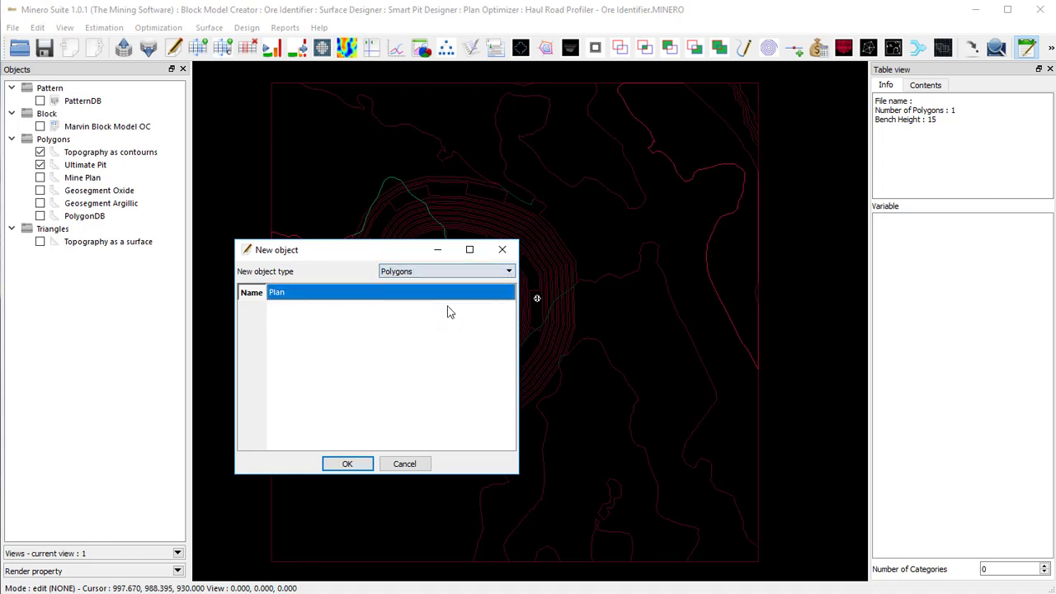
{"action": "left_click", "coordinate": [434, 299]}
{"action": "left_click", "coordinate": [424, 299]}
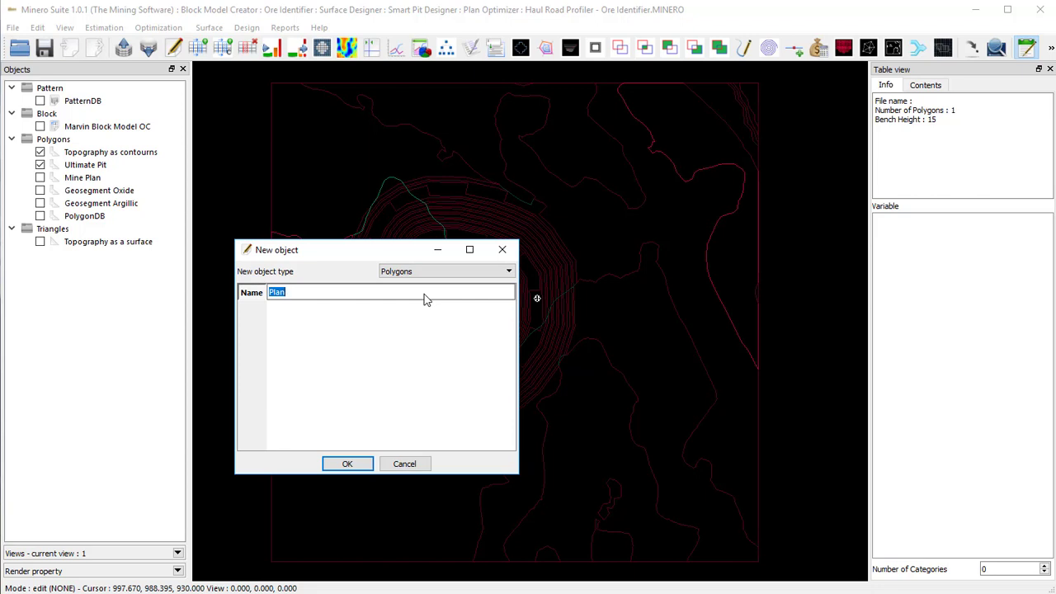
{"action": "left_click", "coordinate": [348, 463]}
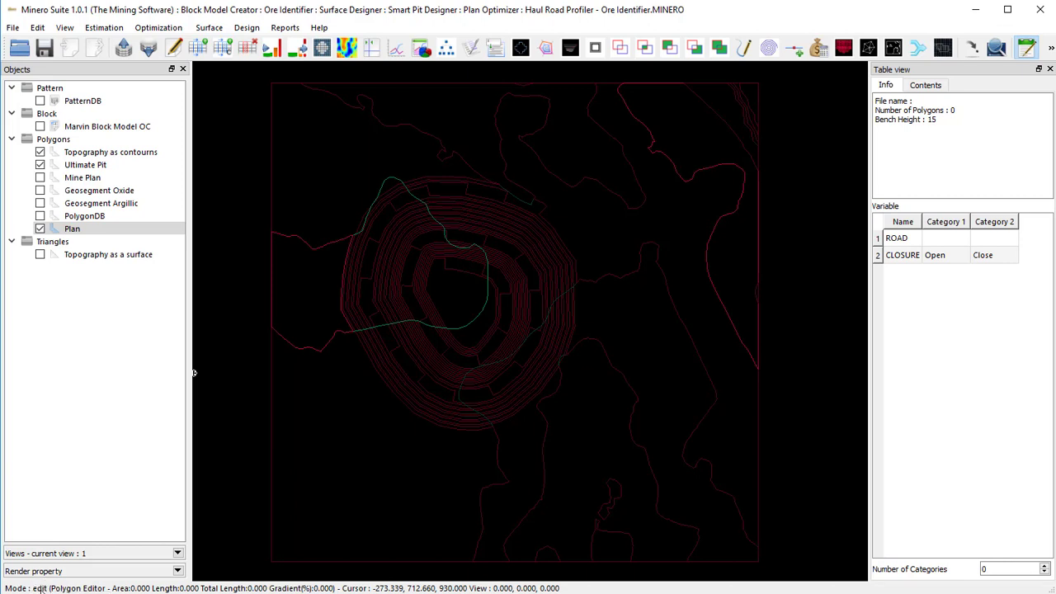
Toggle between render and edit mode, finishing in edit mode with the Plan object active
{"action": "left_click", "coordinate": [39, 589]}
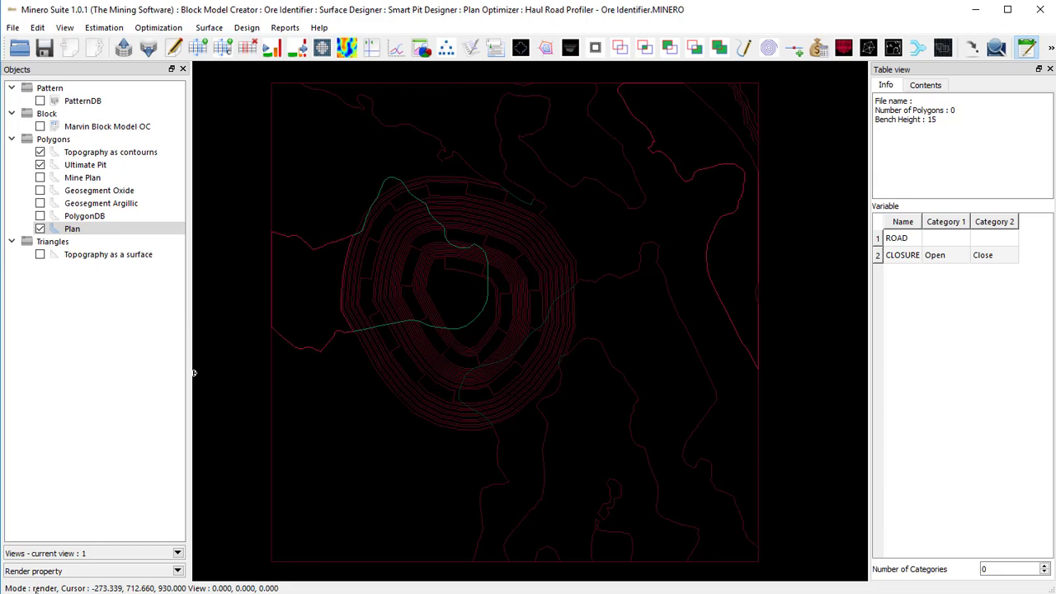
{"action": "key", "text": "space"}
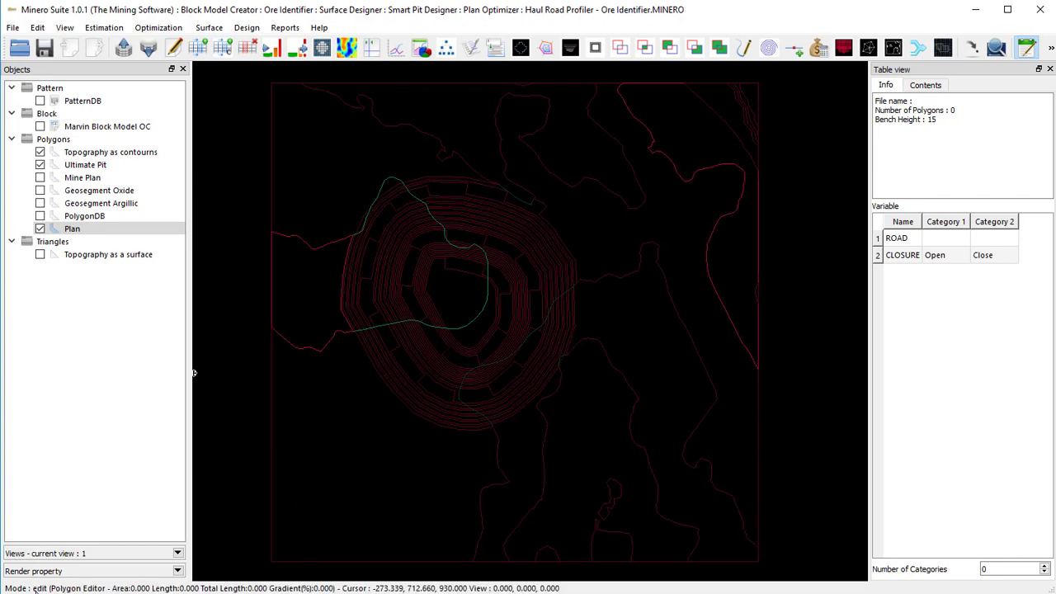
{"action": "key", "text": "space"}
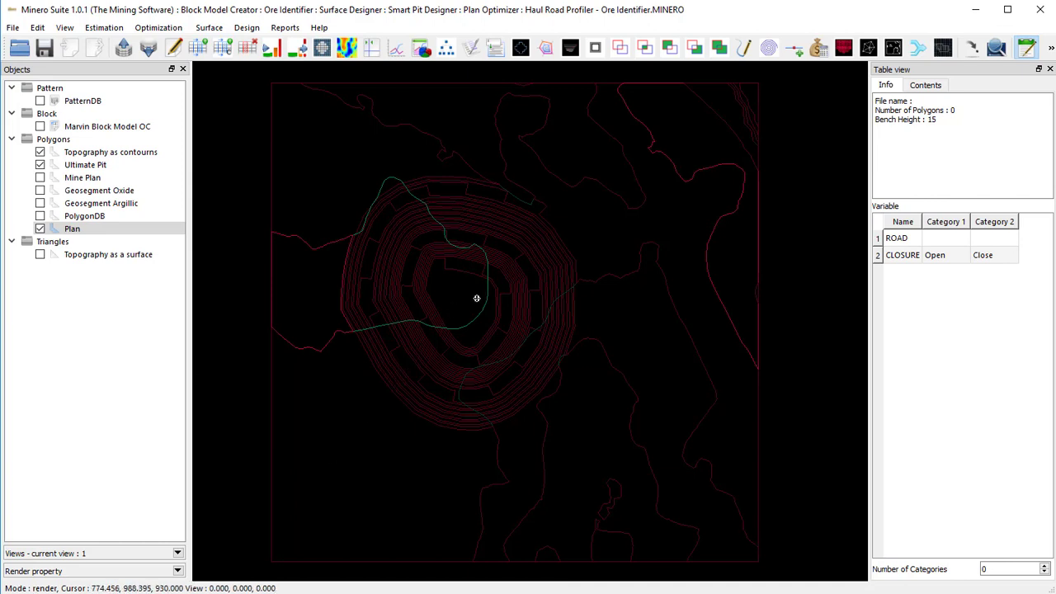
{"action": "scroll", "coordinate": [461, 285], "scroll_direction": "up", "scroll_amount": 1}
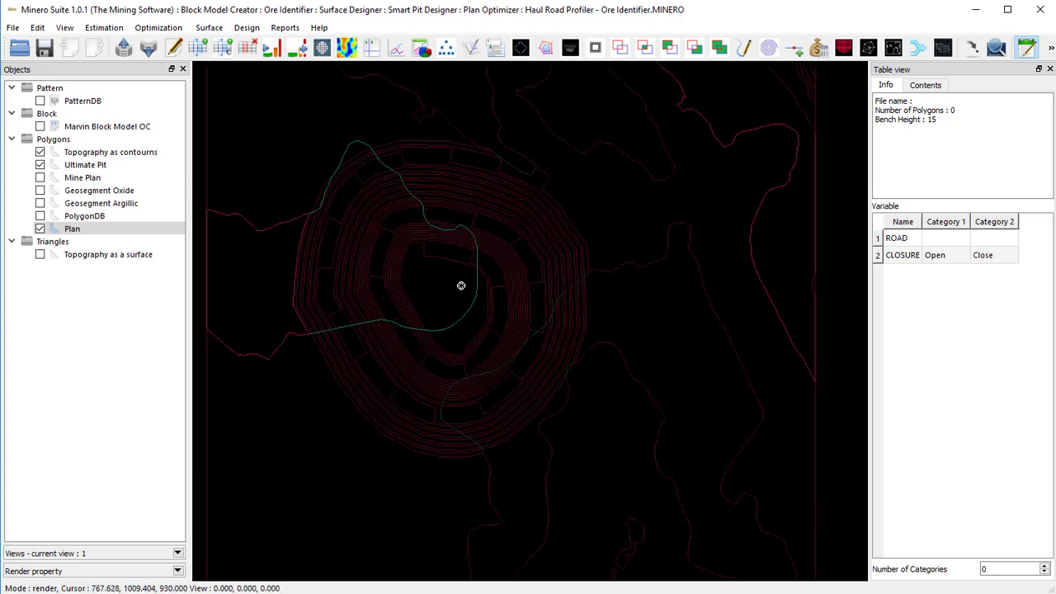
{"action": "key", "text": "space"}
Draw a 12-vertex polygon in Plan on the pit floor, inside the innermost Ultimate Pit contour, with a perimeter of about 450
{"action": "scroll", "coordinate": [461, 285], "scroll_direction": "up", "scroll_amount": 5}
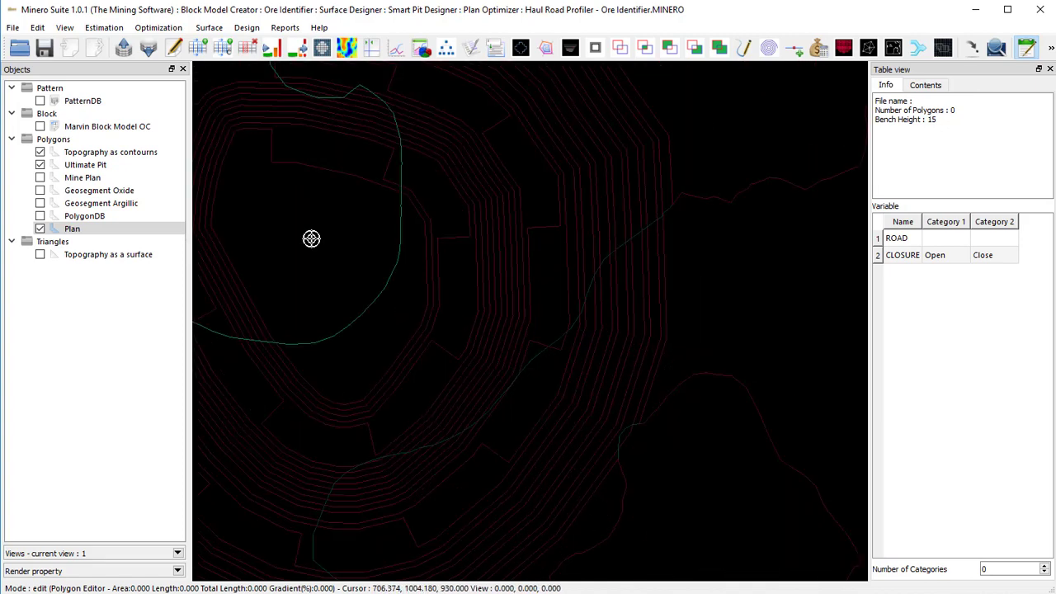
{"action": "middle_click_drag", "start_coordinate": [311, 238], "coordinate": [502, 290]}
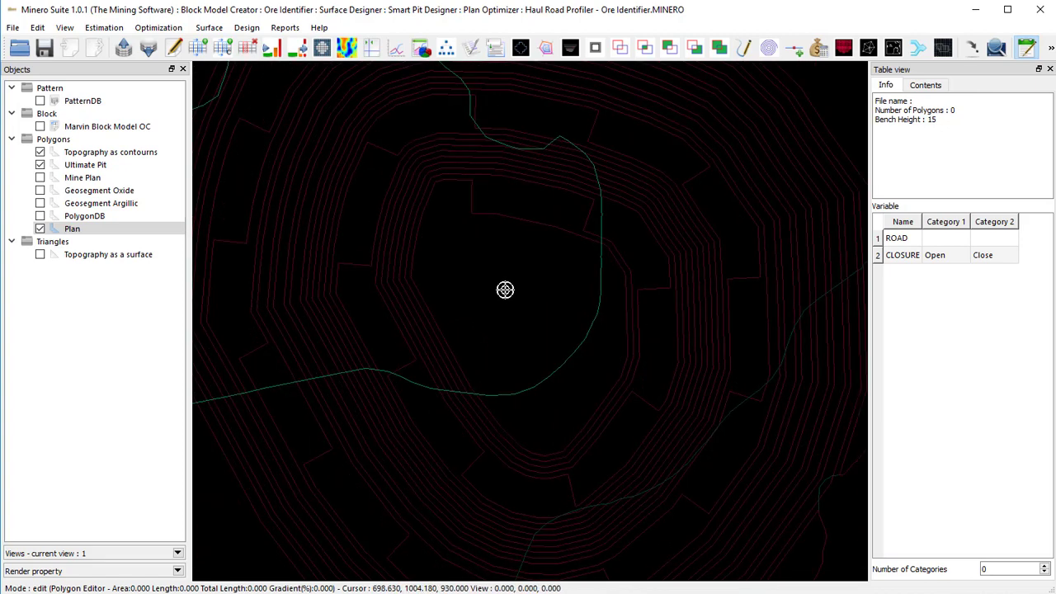
{"action": "left_click", "coordinate": [438, 255]}
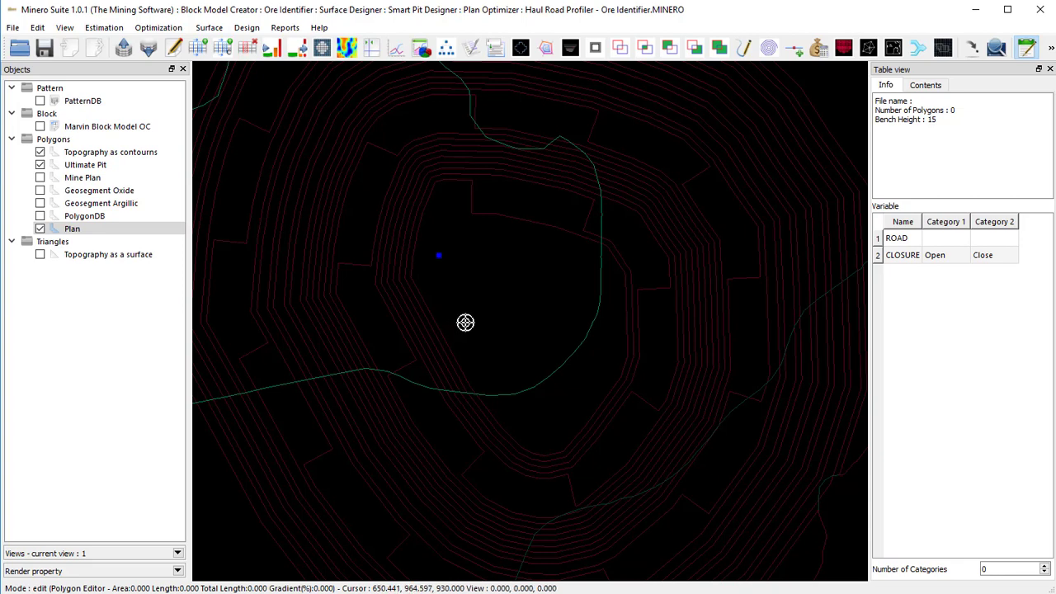
{"action": "scroll", "coordinate": [466, 321], "scroll_direction": "up", "scroll_amount": 2}
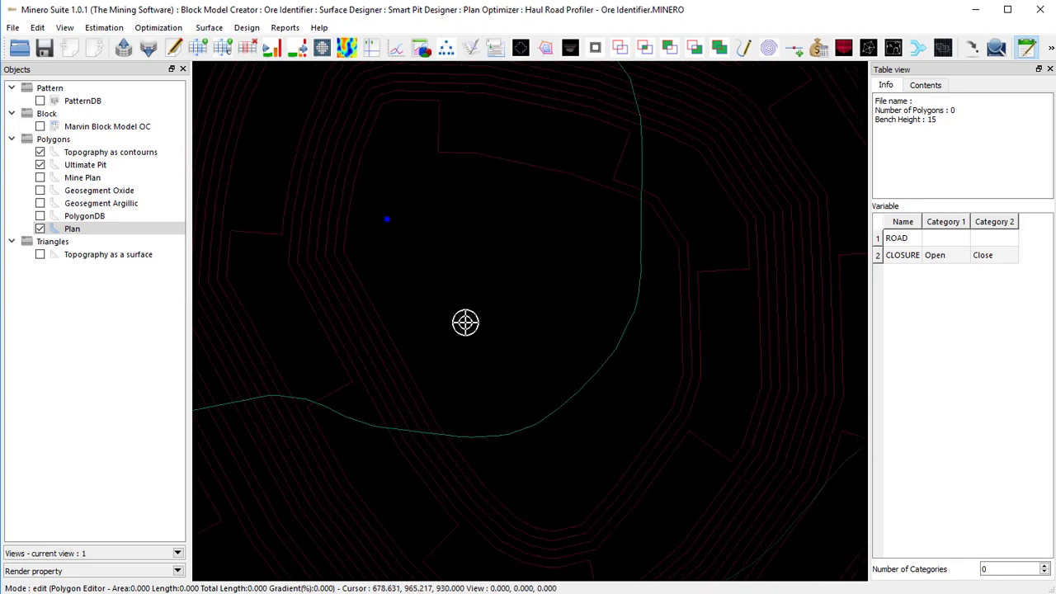
{"action": "scroll", "coordinate": [454, 319], "scroll_direction": "up", "scroll_amount": 3}
{"action": "scroll", "coordinate": [435, 315], "scroll_direction": "down", "scroll_amount": 1}
{"action": "middle_click_drag", "start_coordinate": [435, 316], "coordinate": [496, 332]}
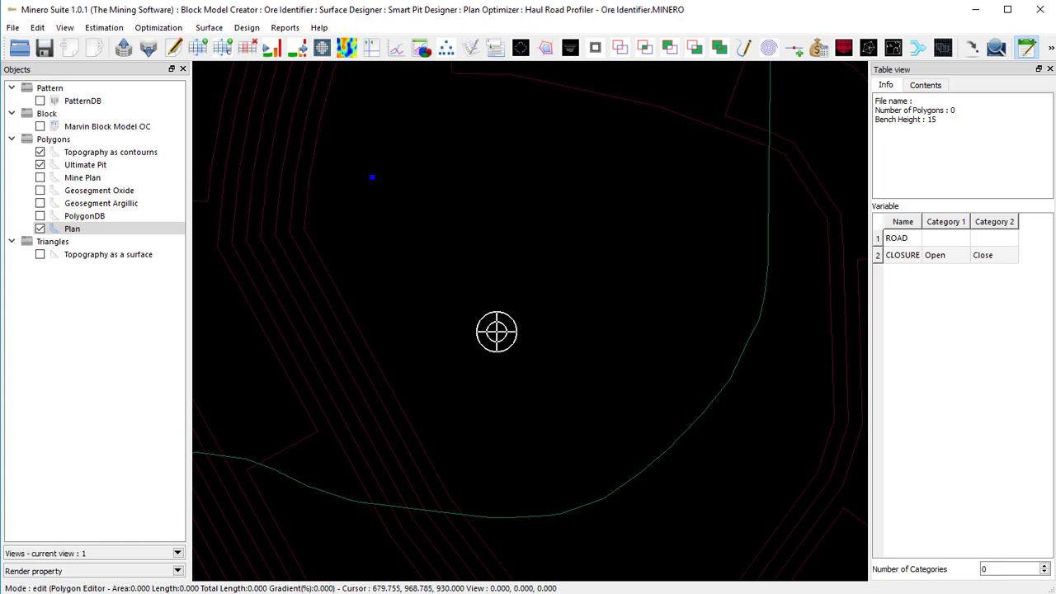
{"action": "left_click", "coordinate": [489, 401]}
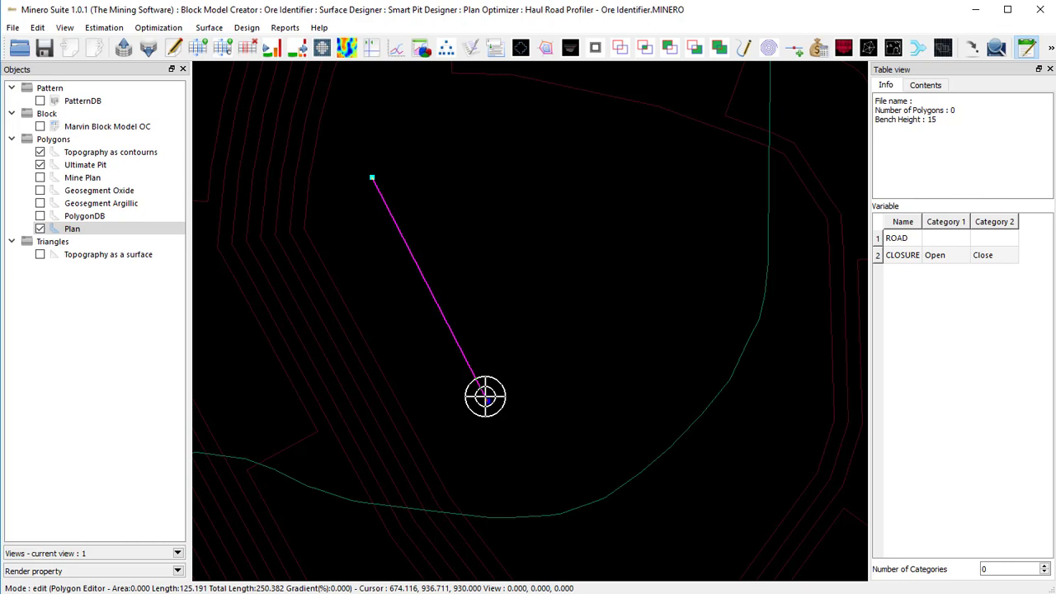
{"action": "left_click", "coordinate": [488, 401]}
{"action": "left_click", "coordinate": [538, 377]}
{"action": "left_click", "coordinate": [580, 358]}
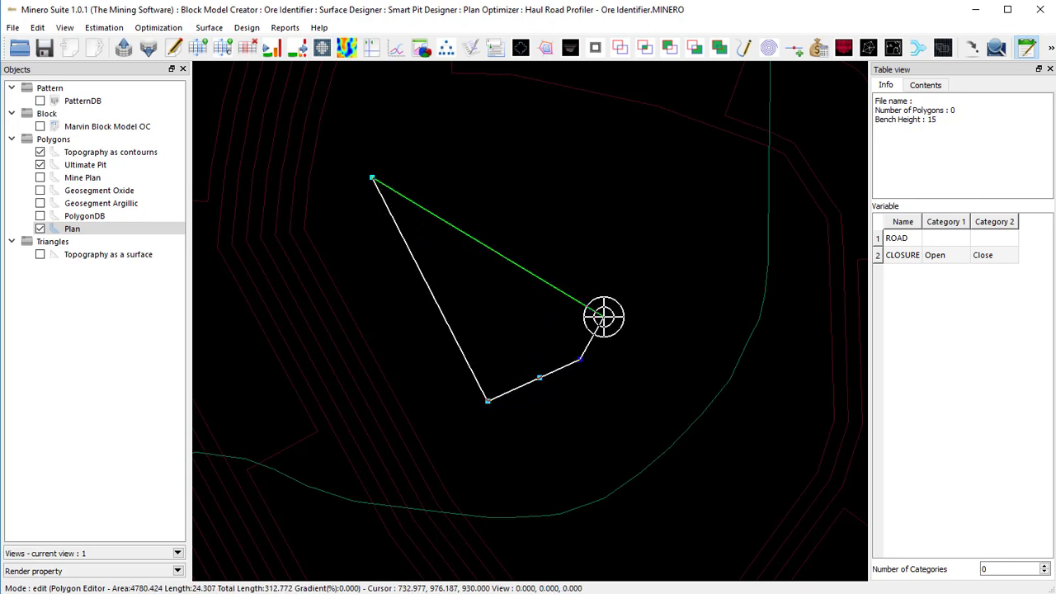
{"action": "left_click", "coordinate": [603, 316]}
{"action": "left_click", "coordinate": [631, 278]}
{"action": "left_click", "coordinate": [650, 236]}
{"action": "left_click", "coordinate": [649, 186]}
{"action": "left_click", "coordinate": [594, 123]}
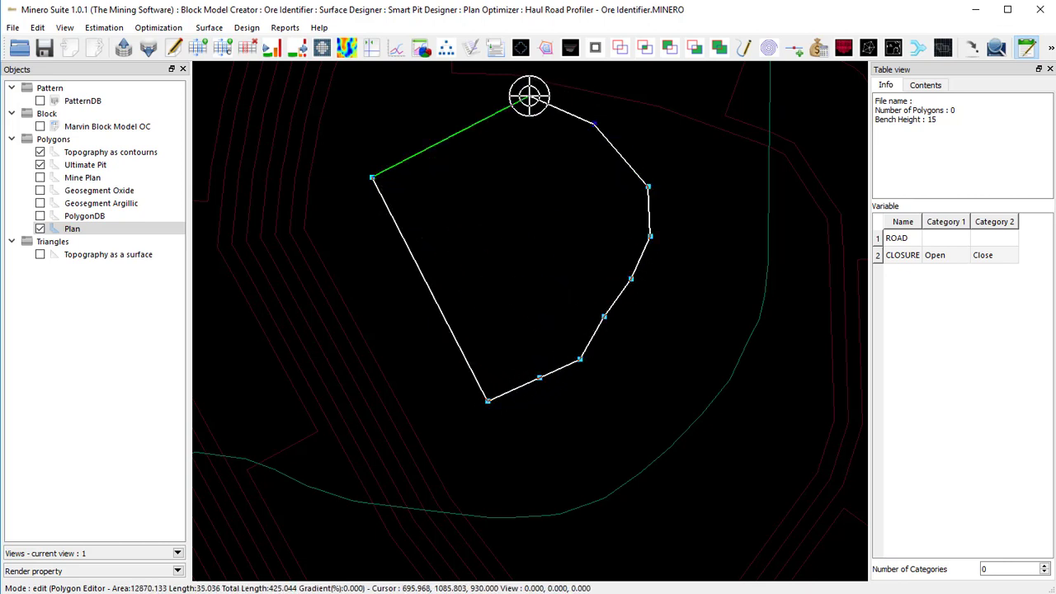
{"action": "left_click", "coordinate": [528, 95]}
{"action": "left_click", "coordinate": [451, 84]}
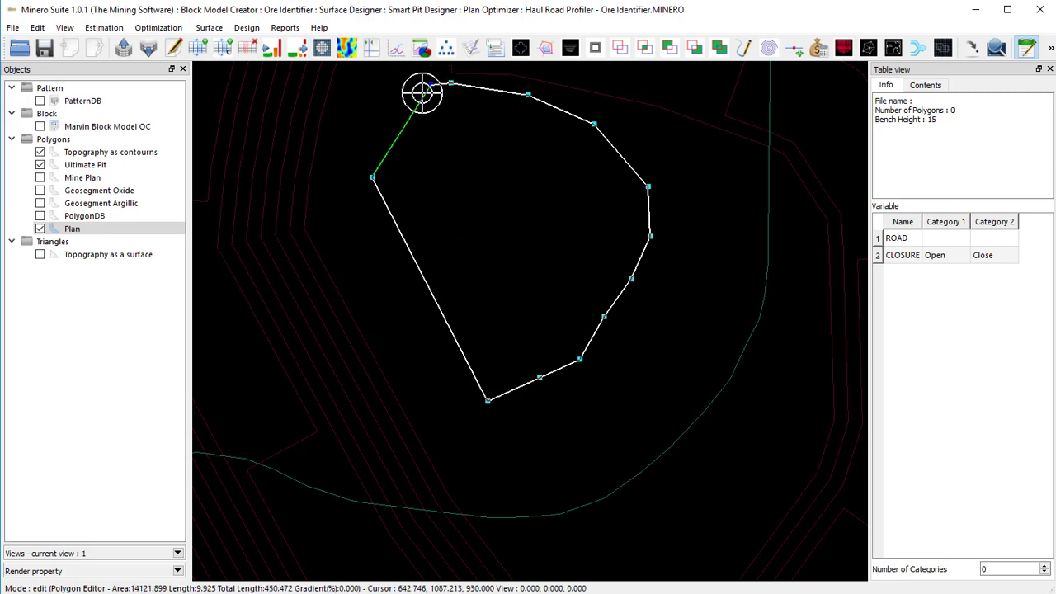
{"action": "middle_click_drag", "start_coordinate": [489, 213], "coordinate": [501, 254]}
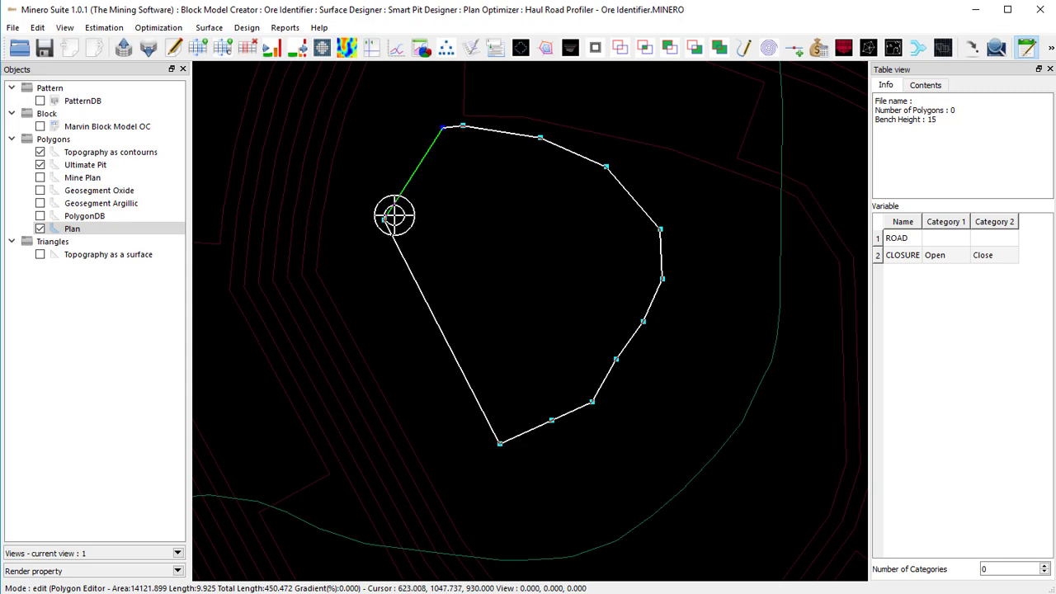
{"action": "scroll", "coordinate": [436, 189], "scroll_direction": "up", "scroll_amount": 1}
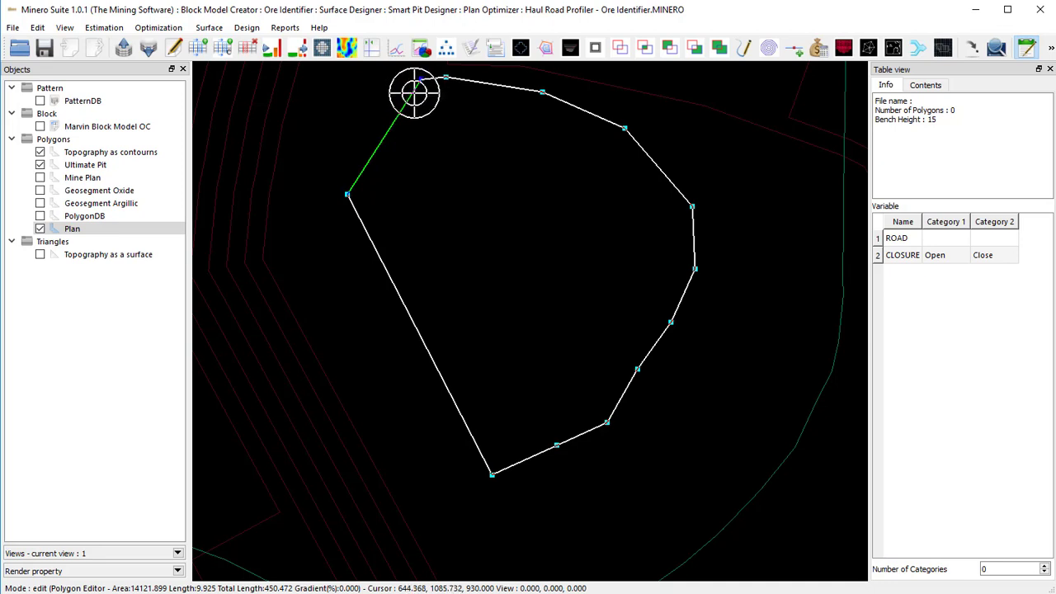
Remove the last three vertices from the polygon being drawn
{"action": "key", "text": "Delete"}
{"action": "key", "text": "Delete"}
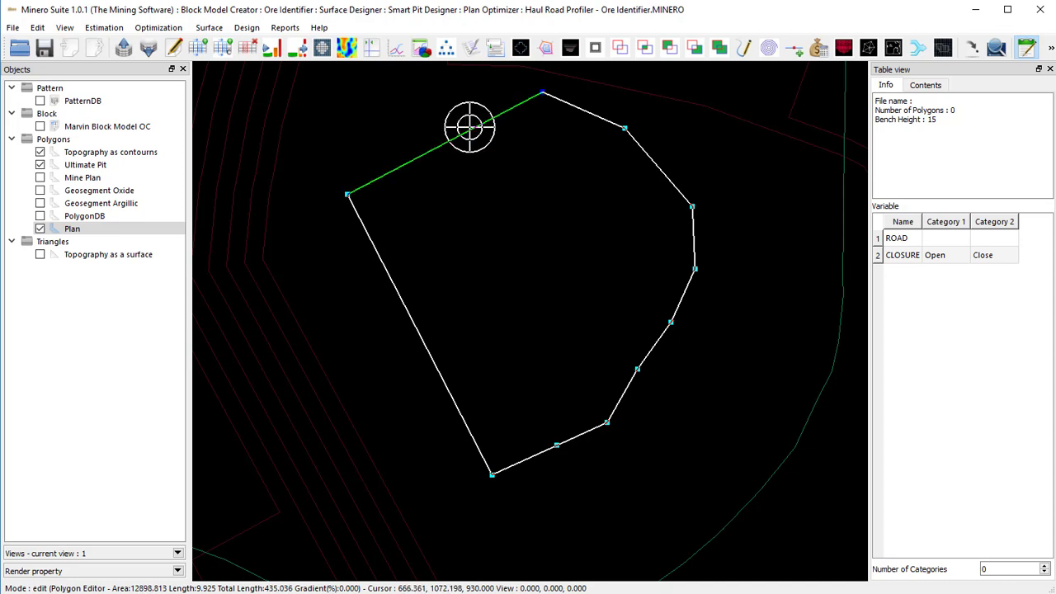
{"action": "key", "text": "Delete"}
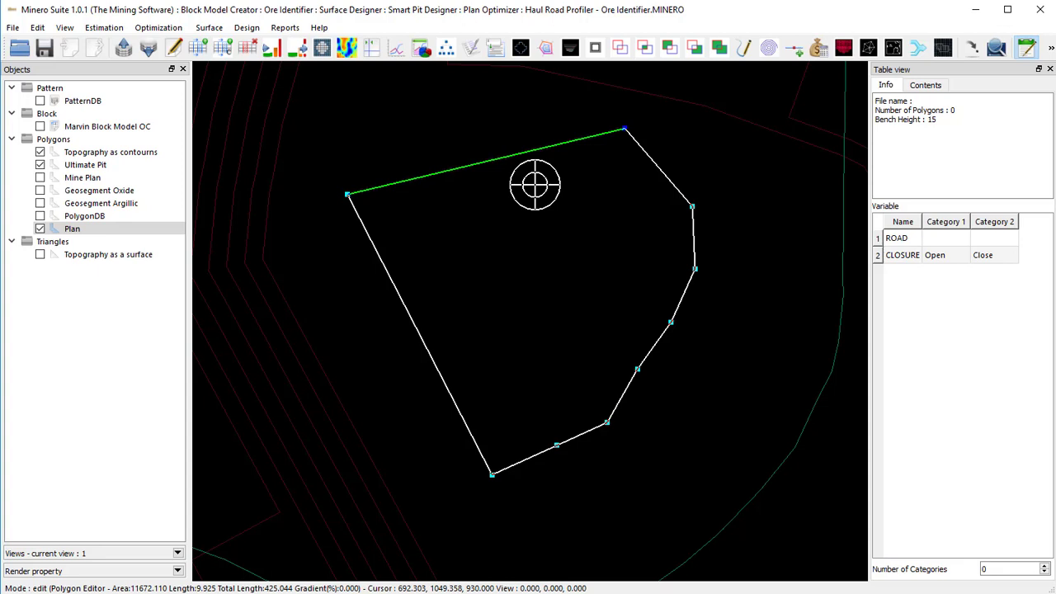
Switch the polygon's active end to its first vertex and complete the polygon
{"action": "key", "text": "r"}
{"action": "key", "text": "r"}
{"action": "key", "text": "r"}
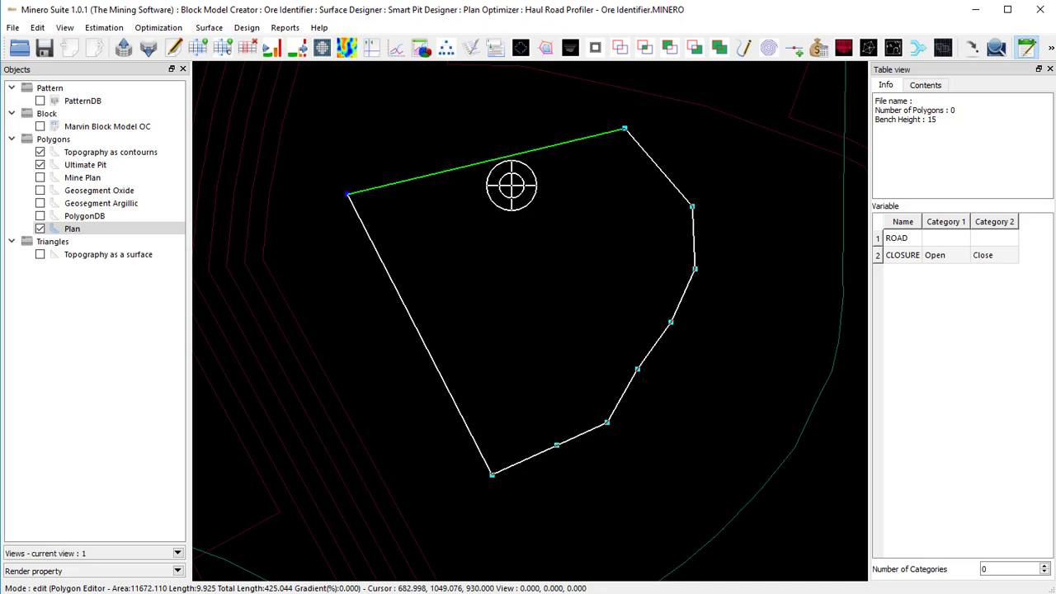
{"action": "key", "text": "Return"}
{"action": "scroll", "coordinate": [529, 323], "scroll_direction": "down", "scroll_amount": 1}
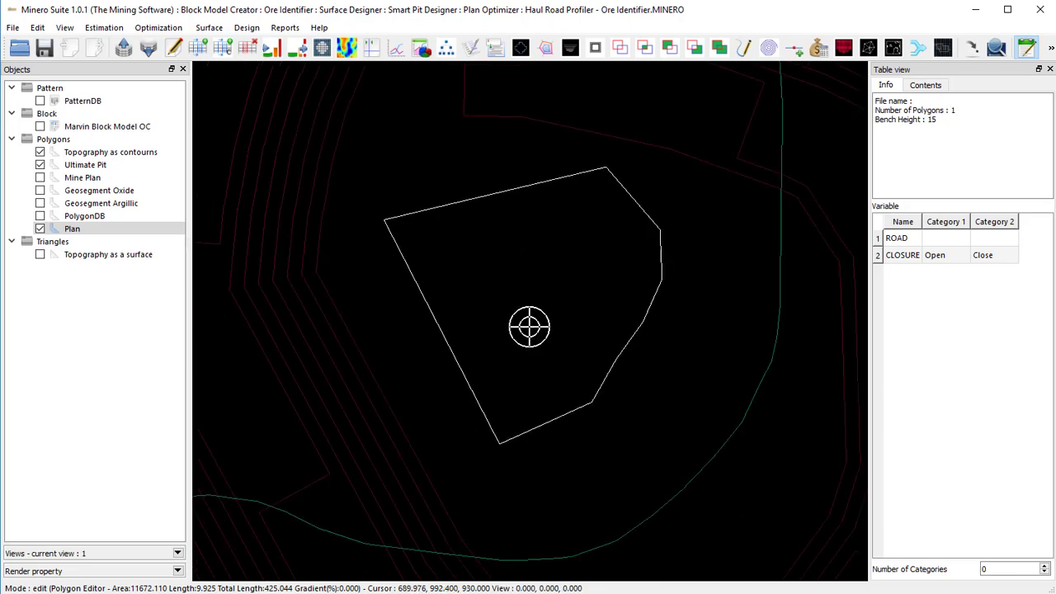
{"action": "middle_click_drag", "start_coordinate": [527, 327], "coordinate": [475, 312]}
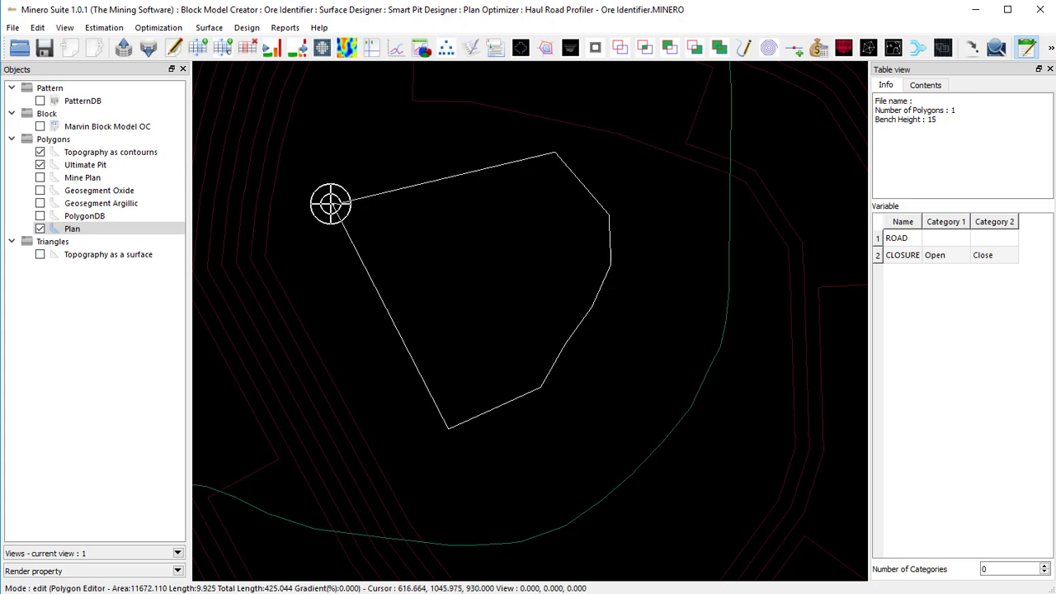
Select the finished polygon and move its lower-right vertex out onto the green topography contour
{"action": "left_click", "coordinate": [331, 204]}
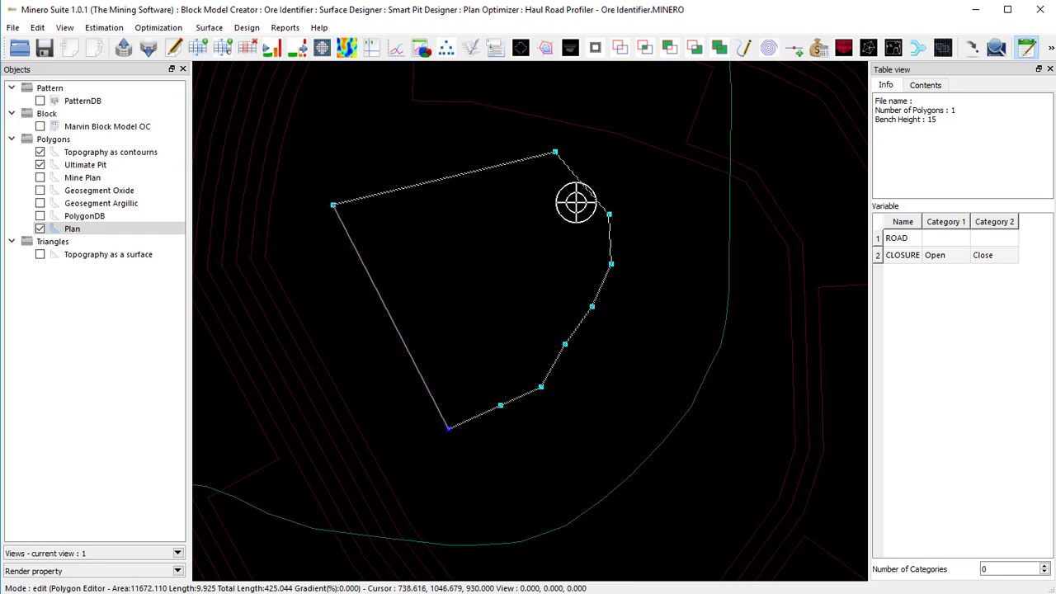
{"action": "left_click", "coordinate": [606, 212]}
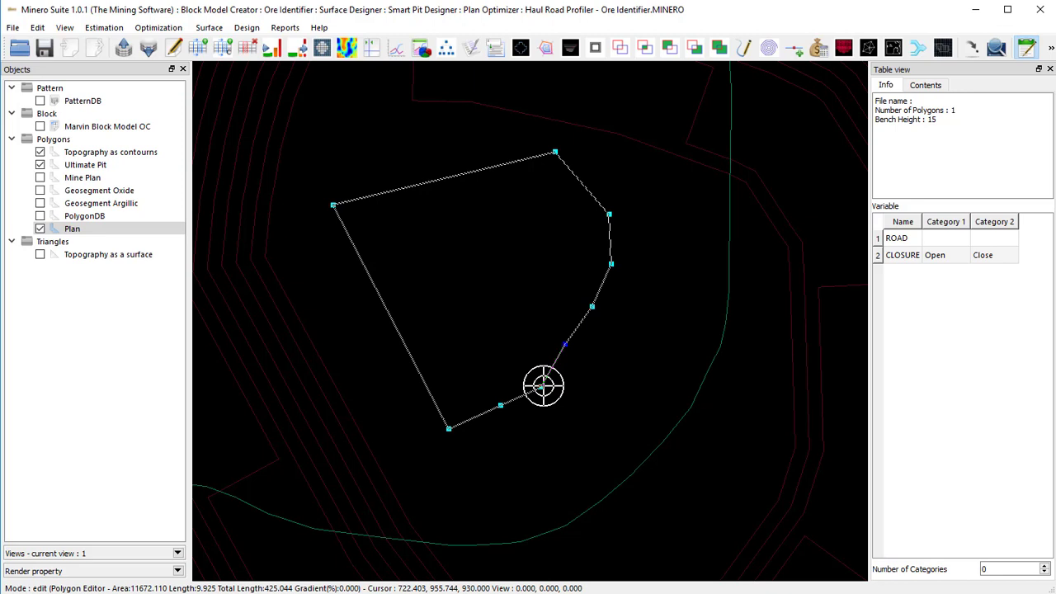
{"action": "left_click", "coordinate": [540, 386]}
{"action": "left_click_drag", "start_coordinate": [549, 396], "coordinate": [705, 376]}
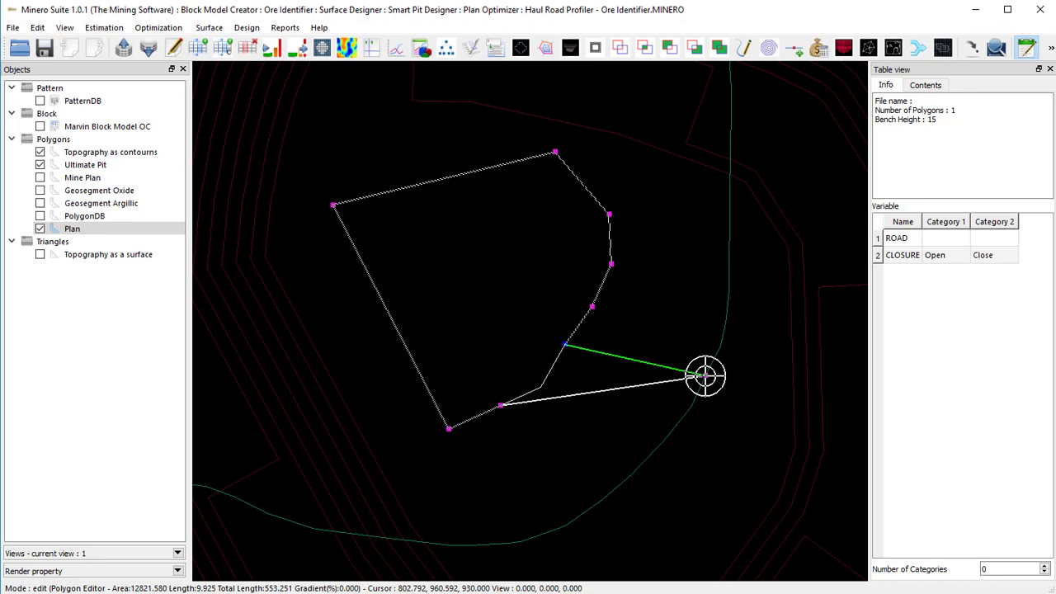
{"action": "left_click_drag", "start_coordinate": [705, 376], "coordinate": [705, 376]}
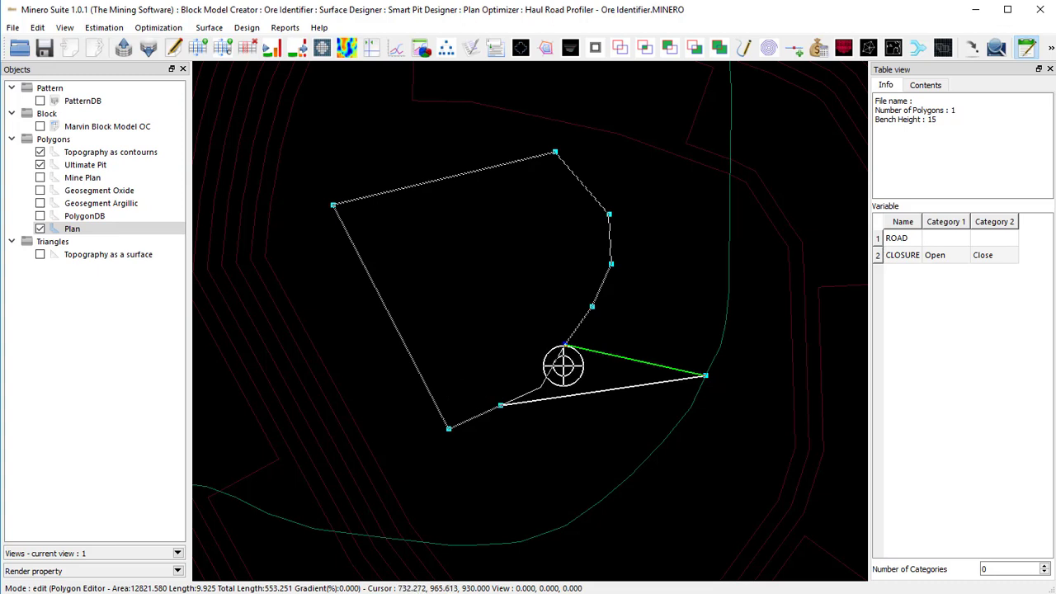
Discard the pending vertex edit and delete the polygon from Plan
{"action": "key", "text": "Escape"}
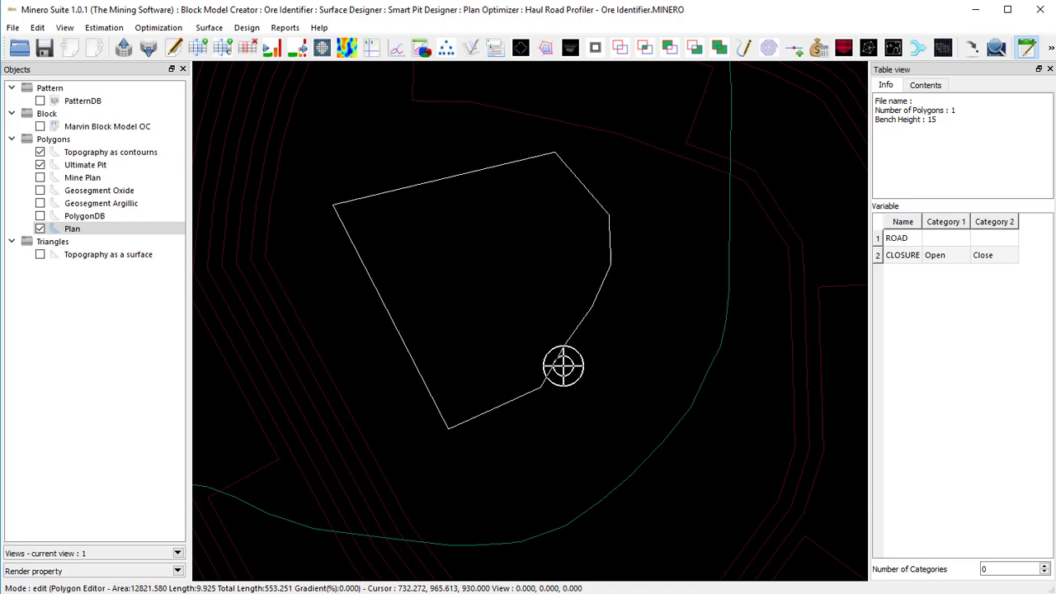
{"action": "key", "text": "Delete"}
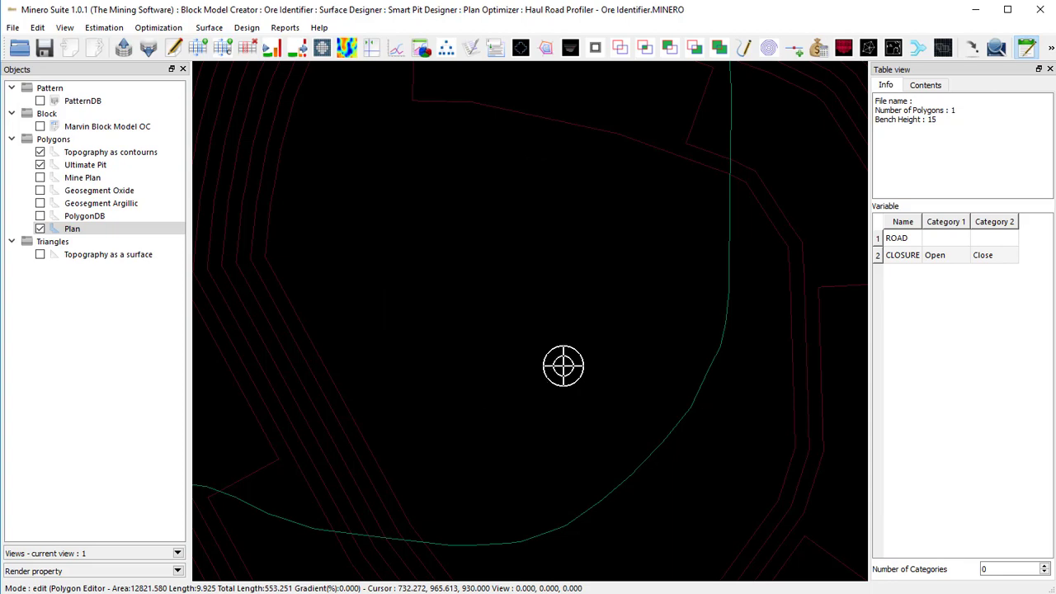
Create a closed polygon in Plan that traces the topography contour from above the pit floor round to the contour's western bend
{"action": "scroll", "coordinate": [469, 355], "scroll_direction": "down", "scroll_amount": 5}
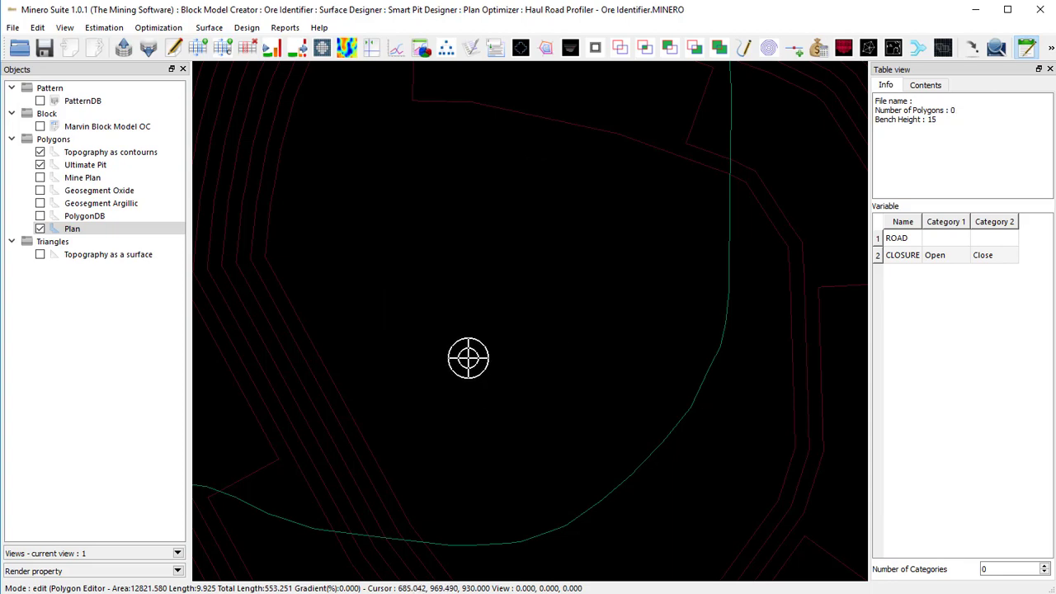
{"action": "scroll", "coordinate": [430, 339], "scroll_direction": "up", "scroll_amount": 4}
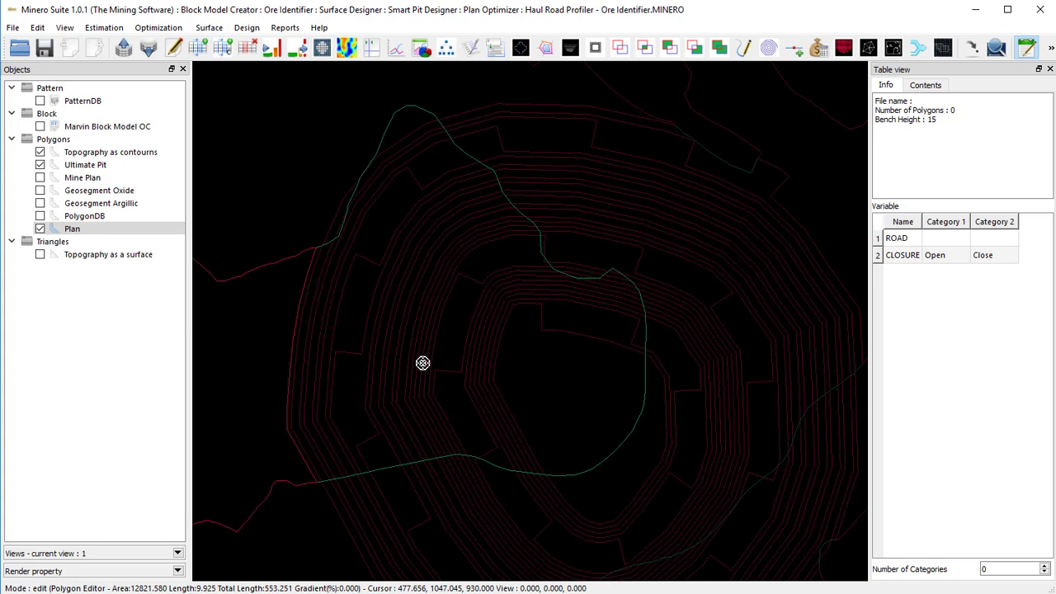
{"action": "left_click", "coordinate": [577, 277]}
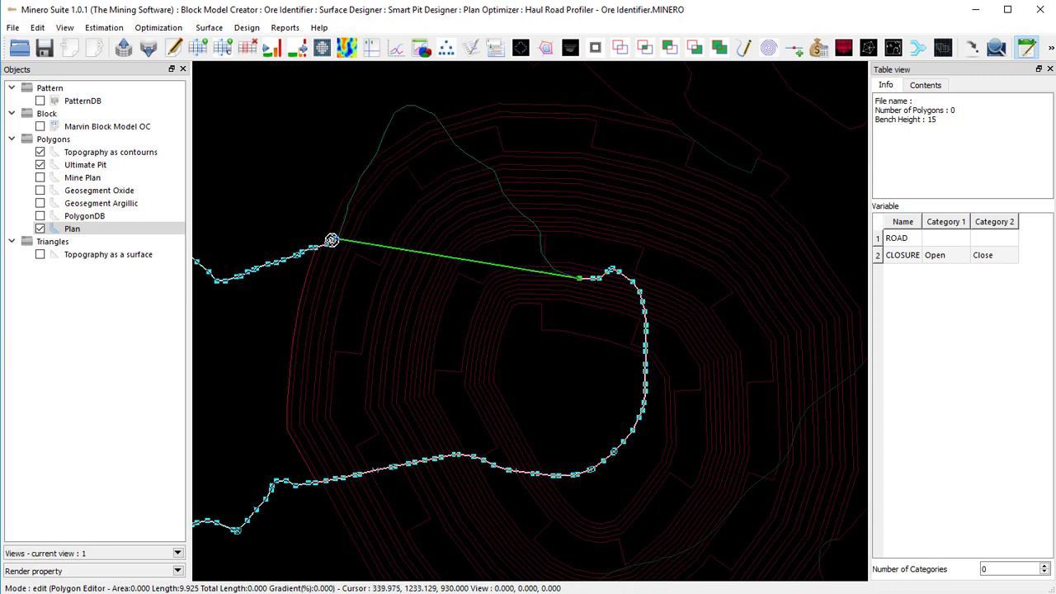
{"action": "left_click", "coordinate": [331, 240]}
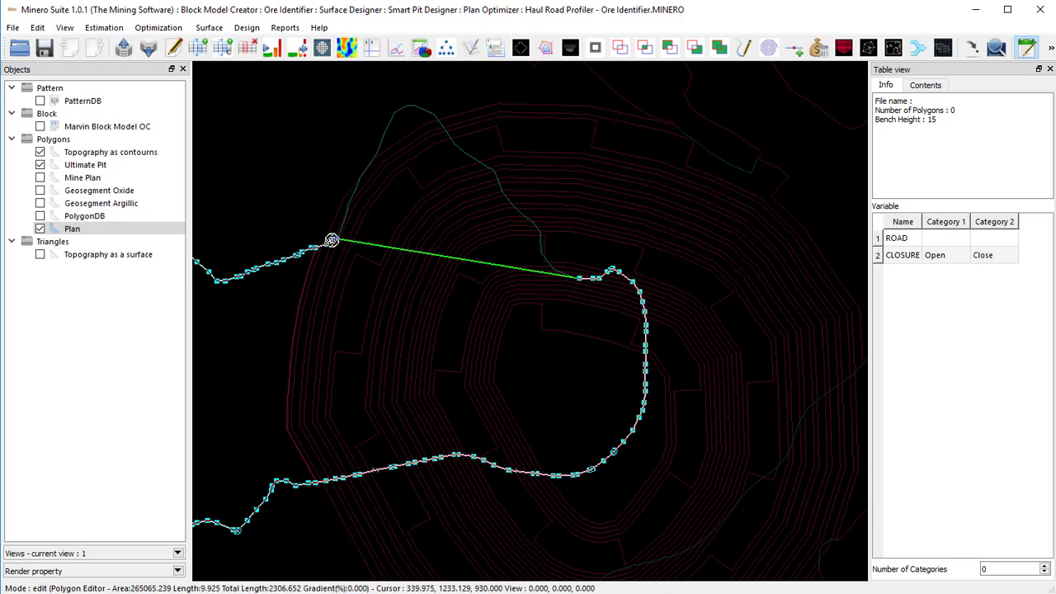
{"action": "right_click", "coordinate": [397, 265]}
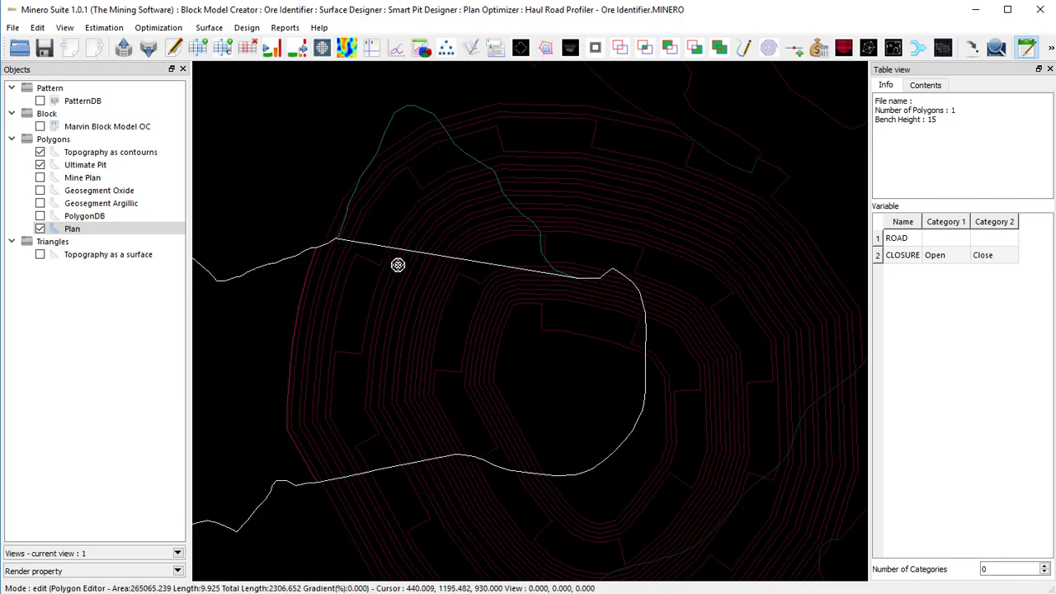
Hide the Ultimate Pit and Topography as contours polygons, keeping Plan shown
{"action": "key", "text": "Left"}
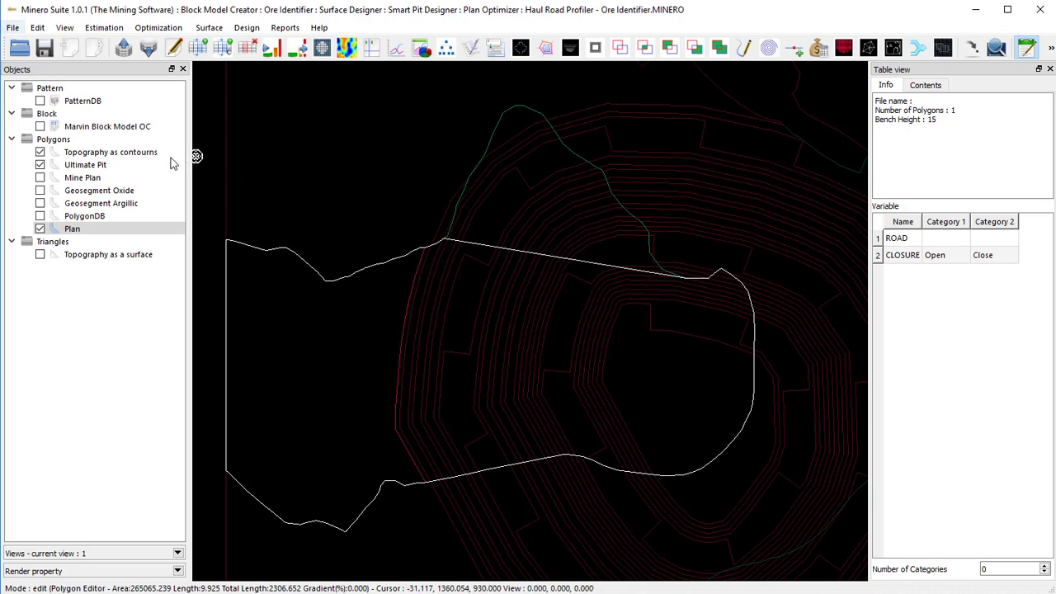
{"action": "left_click", "coordinate": [40, 165]}
{"action": "left_click", "coordinate": [40, 152]}
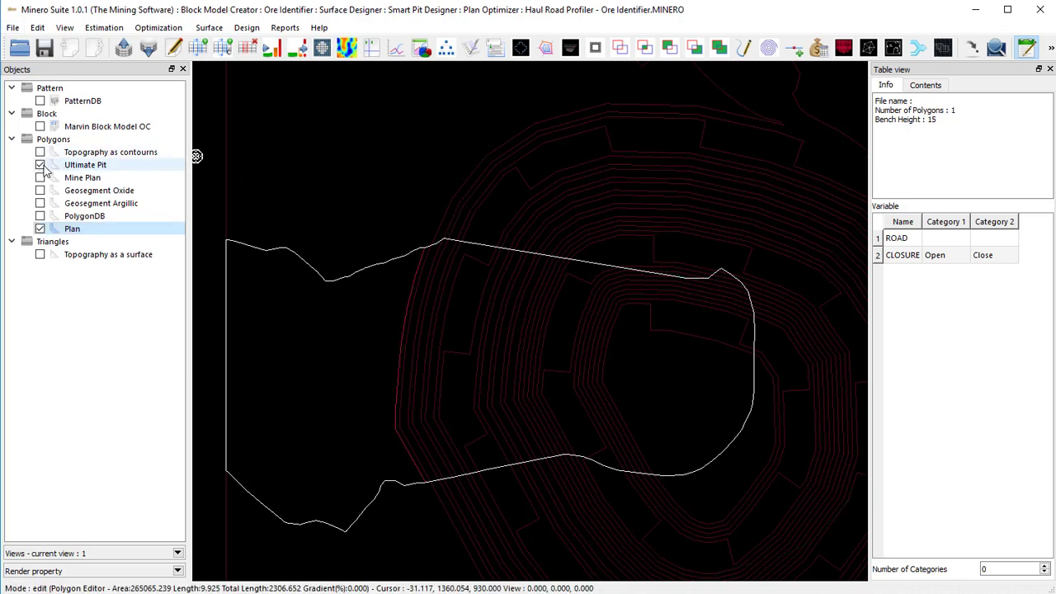
Cut off the Plan polygon's eastern part by deleting the vertices between its upper-edge corner and the lower-edge vertex directly below
{"action": "left_click", "coordinate": [442, 238]}
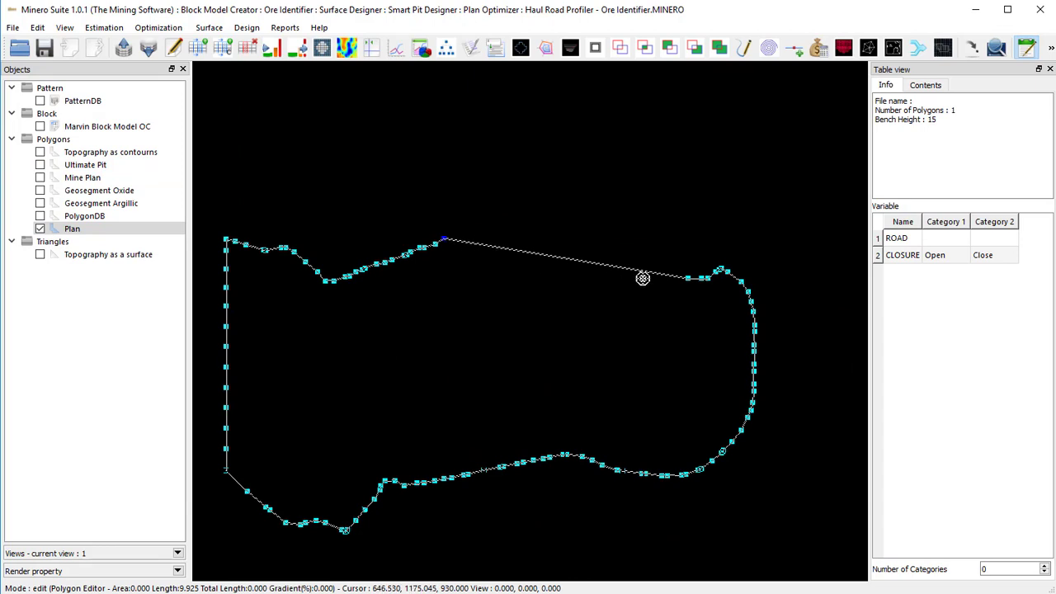
{"action": "left_click", "coordinate": [693, 281]}
{"action": "left_click", "coordinate": [695, 281]}
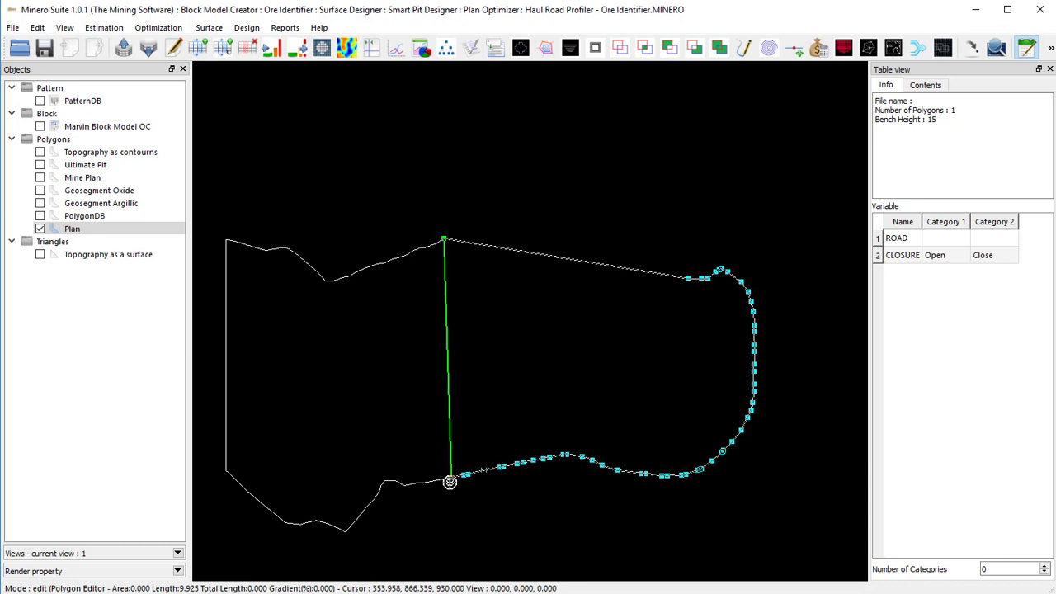
{"action": "key", "text": "Delete"}
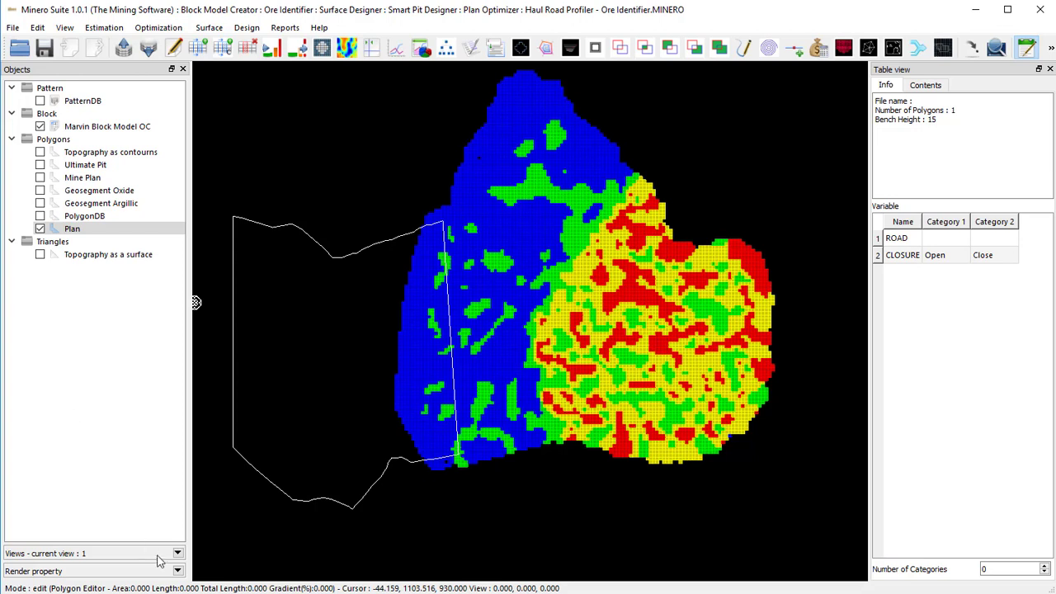
Review Plan's render properties, going through the shape, pattern and annotation settings
{"action": "left_click", "coordinate": [177, 571]}
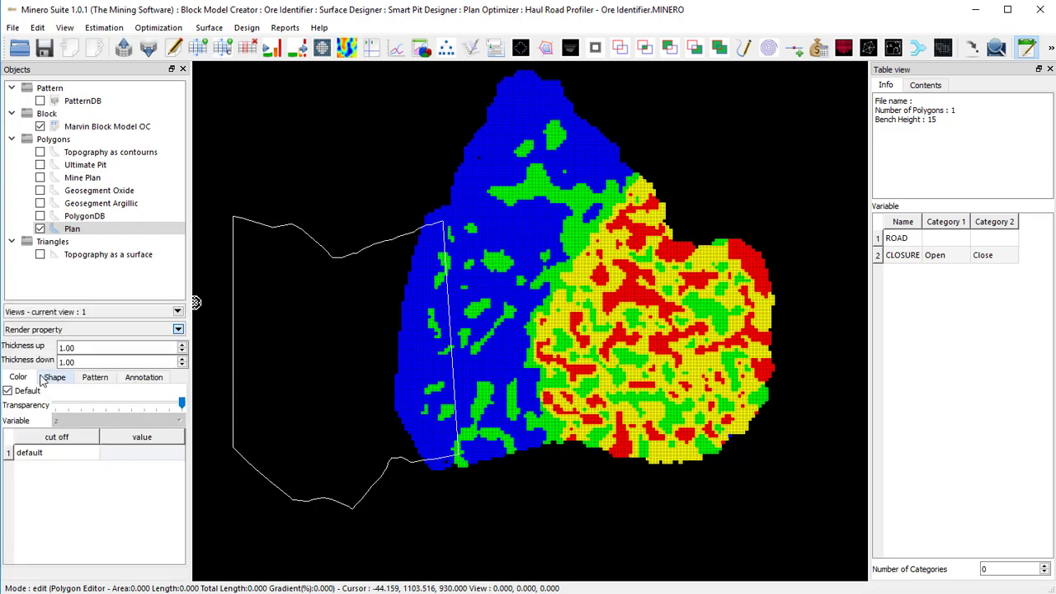
{"action": "left_click", "coordinate": [53, 379]}
{"action": "left_click", "coordinate": [94, 377]}
{"action": "left_click", "coordinate": [146, 378]}
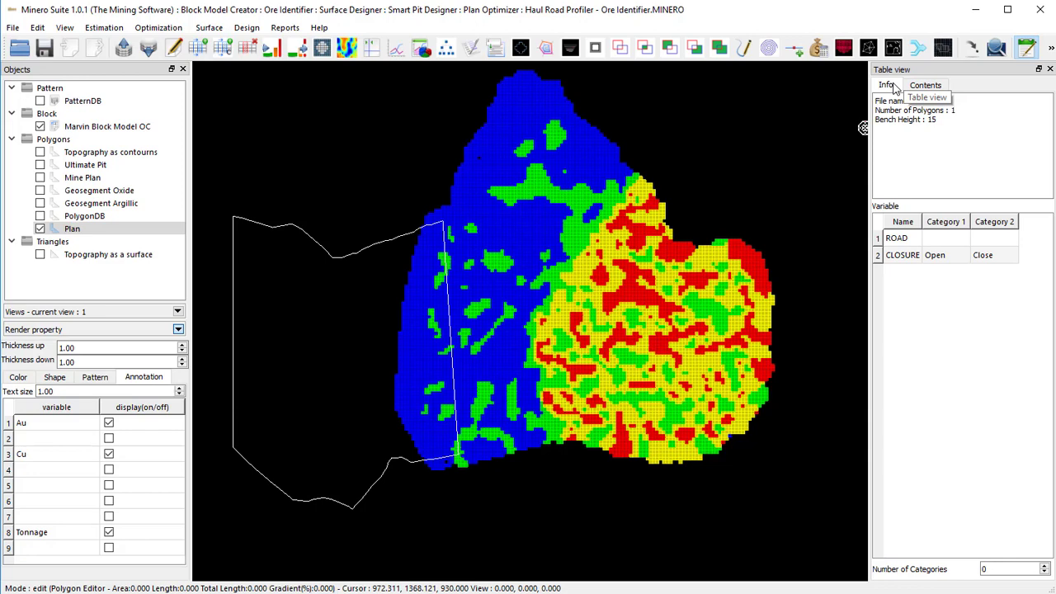
Examine the Plan polygon's vertex coordinates and ROAD and CLOSURE attributes in a widened table view, then return to its variable information
{"action": "left_click", "coordinate": [928, 86]}
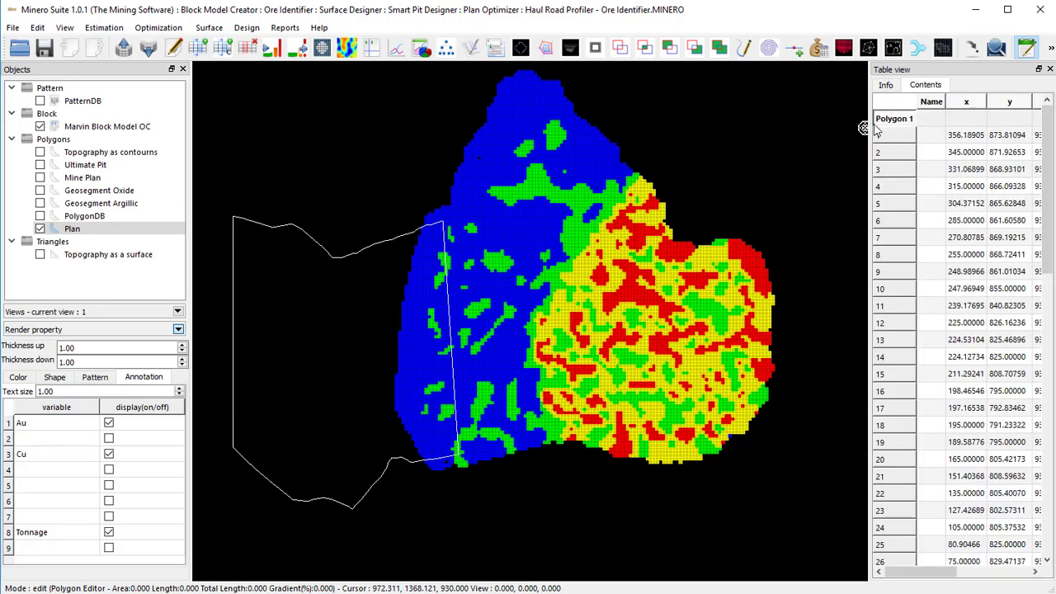
{"action": "left_click_drag", "start_coordinate": [866, 126], "coordinate": [738, 137]}
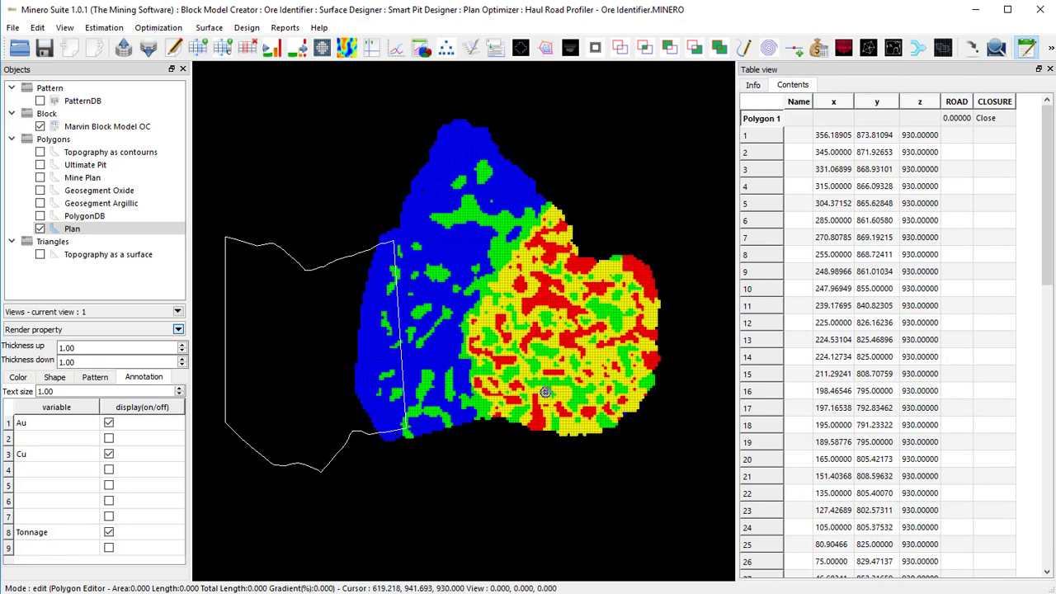
{"action": "left_click", "coordinate": [753, 85]}
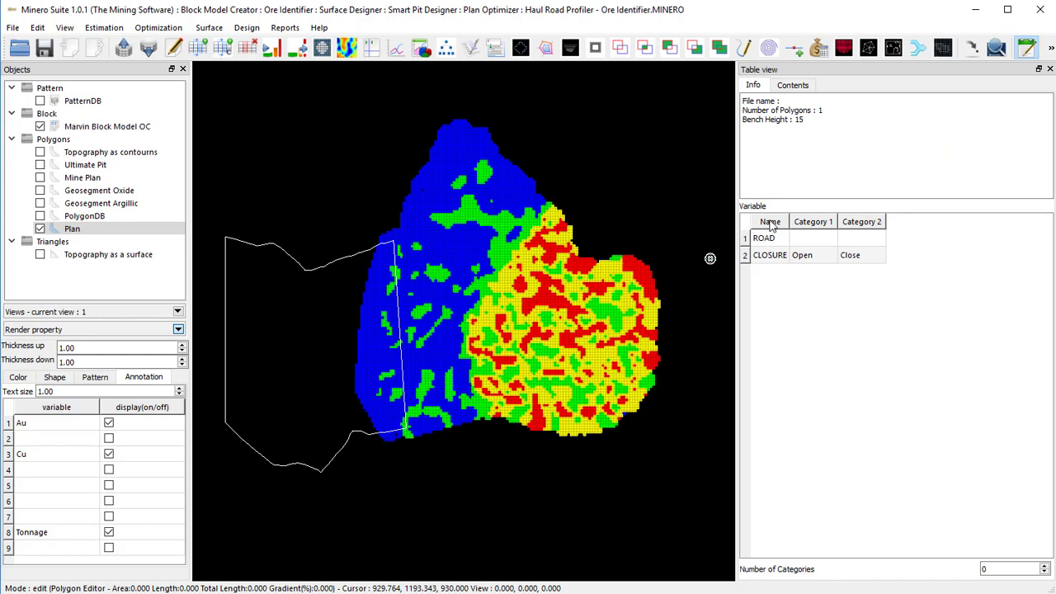
Inspect the Marvin Block Model OC variables and the options for adding, deleting, importing and exporting them
{"action": "left_click", "coordinate": [126, 130]}
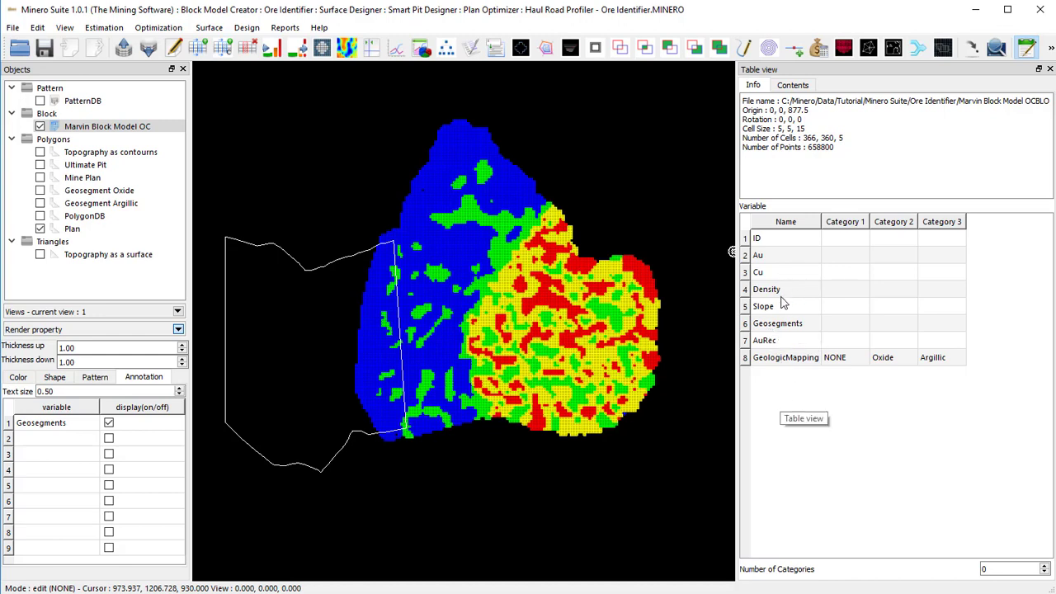
{"action": "right_click", "coordinate": [781, 384]}
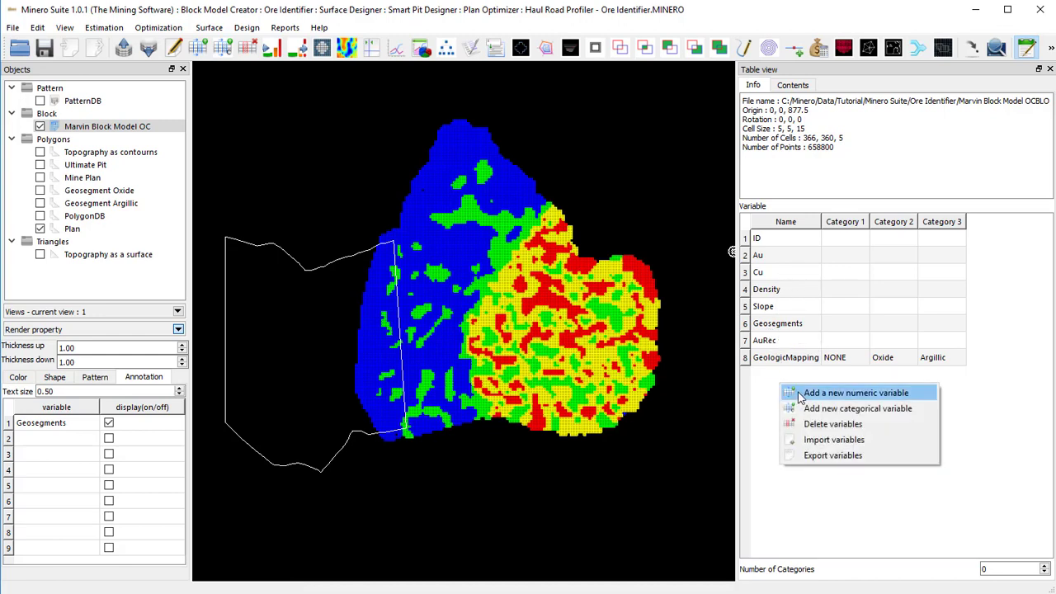
{"action": "left_click", "coordinate": [924, 180]}
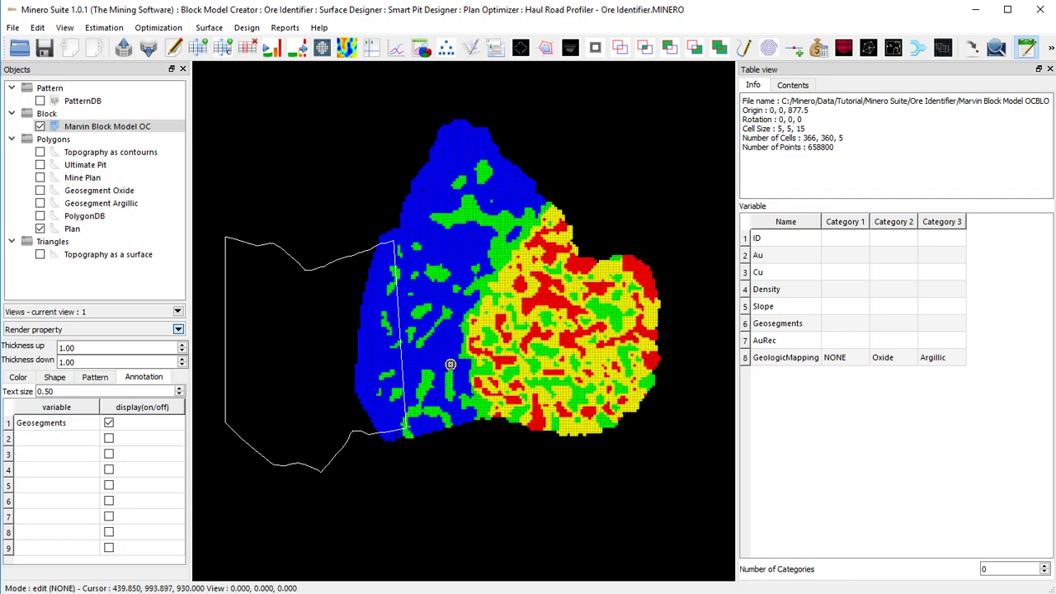
Leave edit mode and examine the records of individual Marvin Block Model OC blocks by picking them in the close-up view
{"action": "key", "text": "Escape"}
{"action": "scroll", "coordinate": [454, 355], "scroll_direction": "up", "scroll_amount": 5}
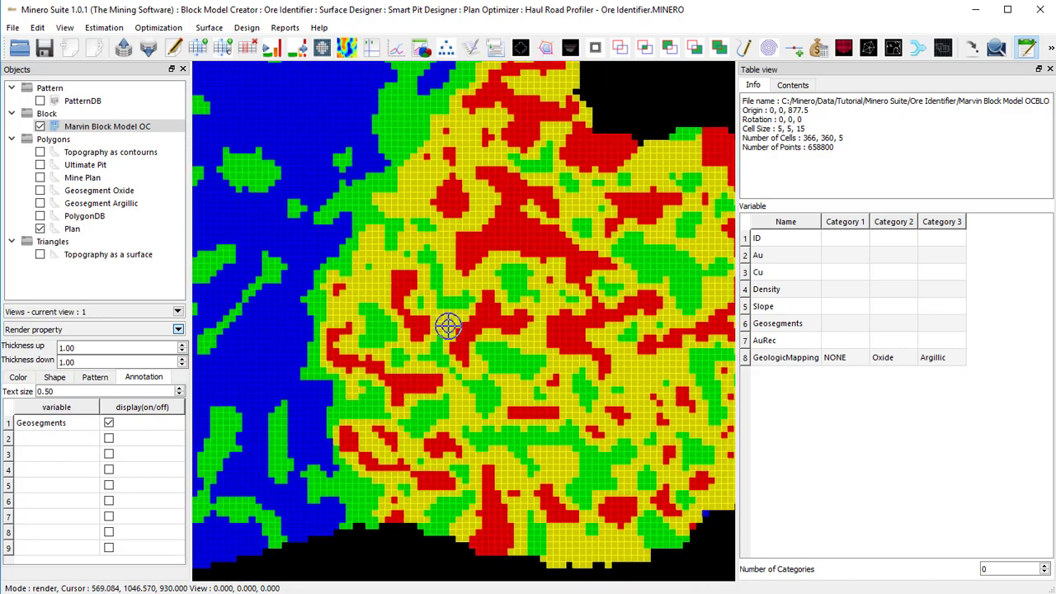
{"action": "middle_click_drag", "start_coordinate": [447, 326], "coordinate": [444, 325]}
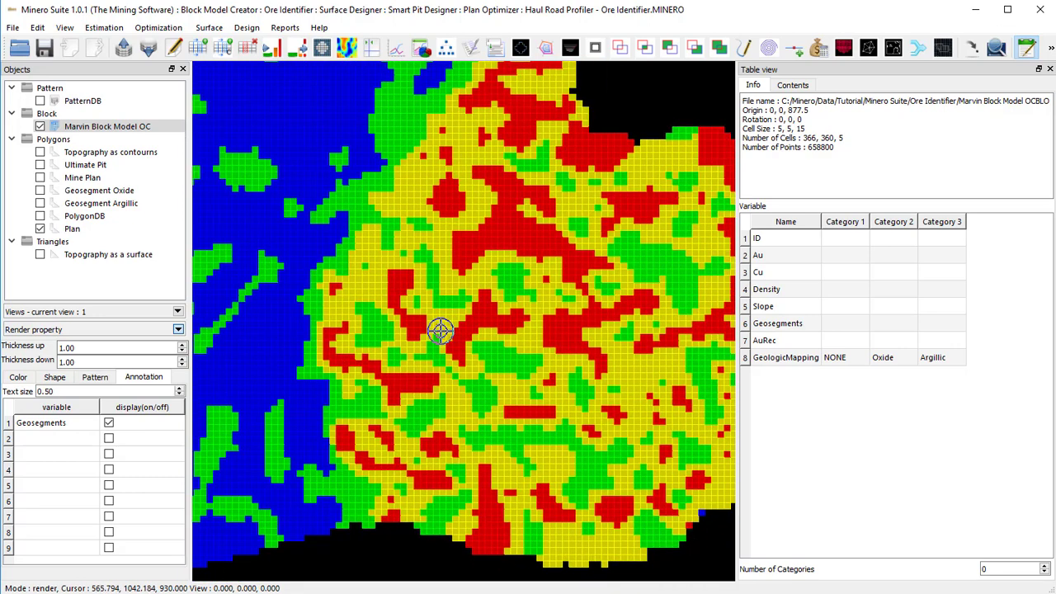
{"action": "scroll", "coordinate": [443, 325], "scroll_direction": "up", "scroll_amount": 3}
{"action": "scroll", "coordinate": [439, 330], "scroll_direction": "up", "scroll_amount": 5}
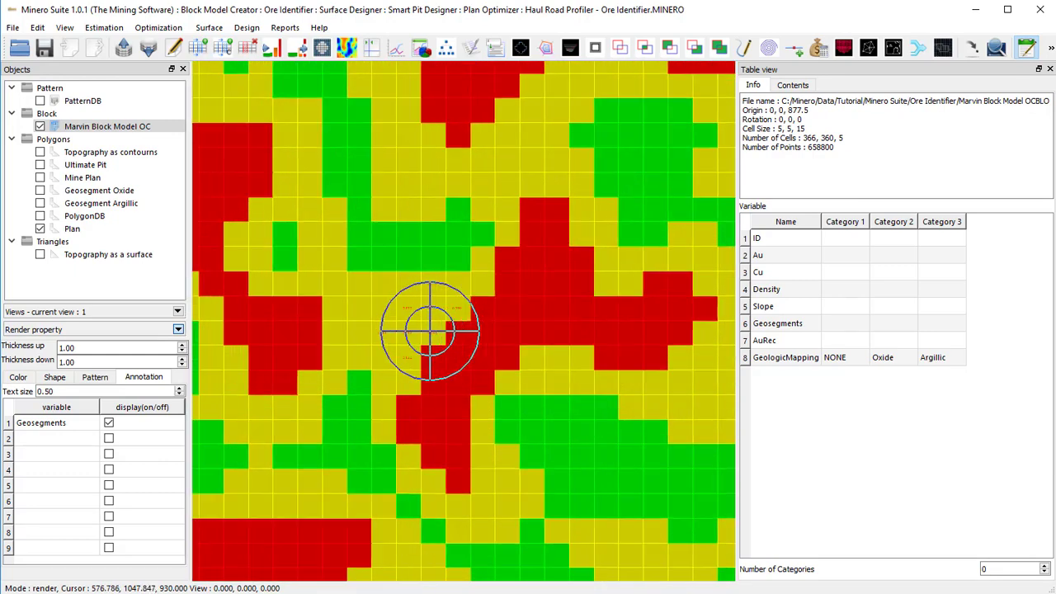
{"action": "left_click", "coordinate": [810, 86]}
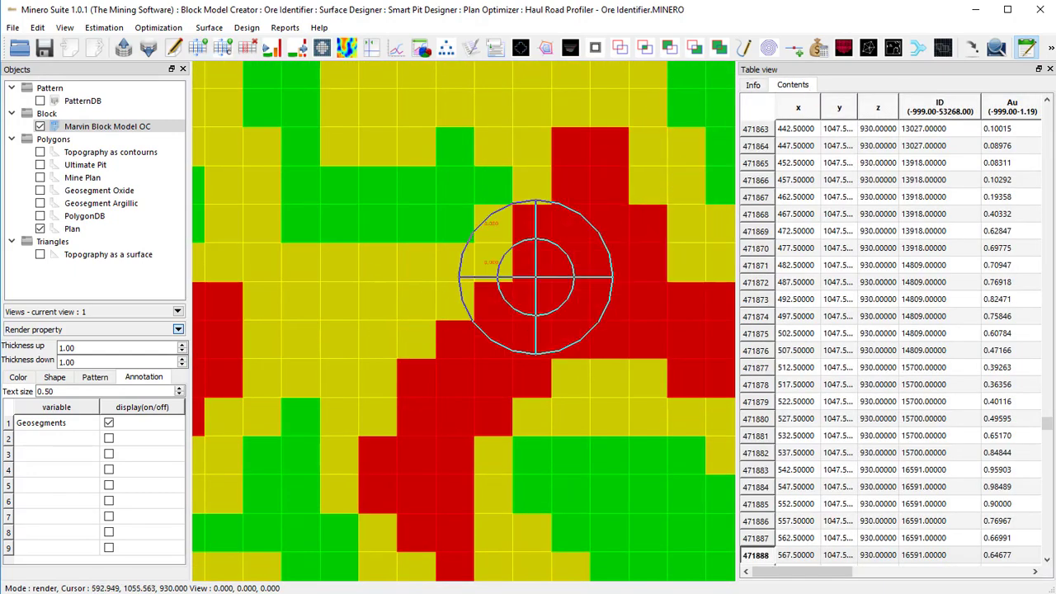
{"action": "left_click_drag", "start_coordinate": [516, 282], "coordinate": [369, 287]}
{"action": "left_click", "coordinate": [380, 266]}
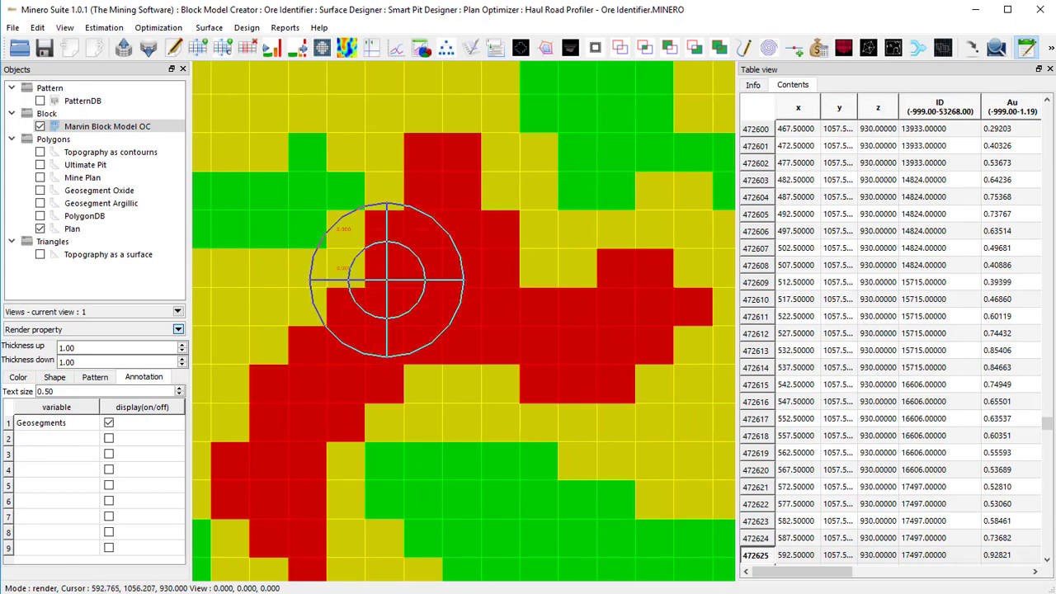
{"action": "left_click", "coordinate": [619, 383]}
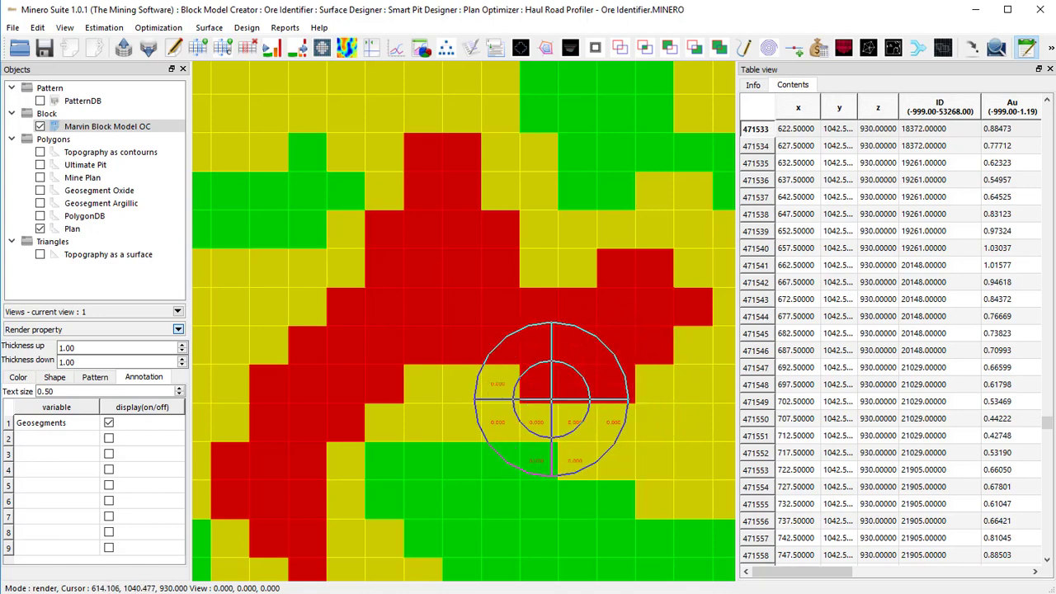
{"action": "left_click", "coordinate": [460, 425]}
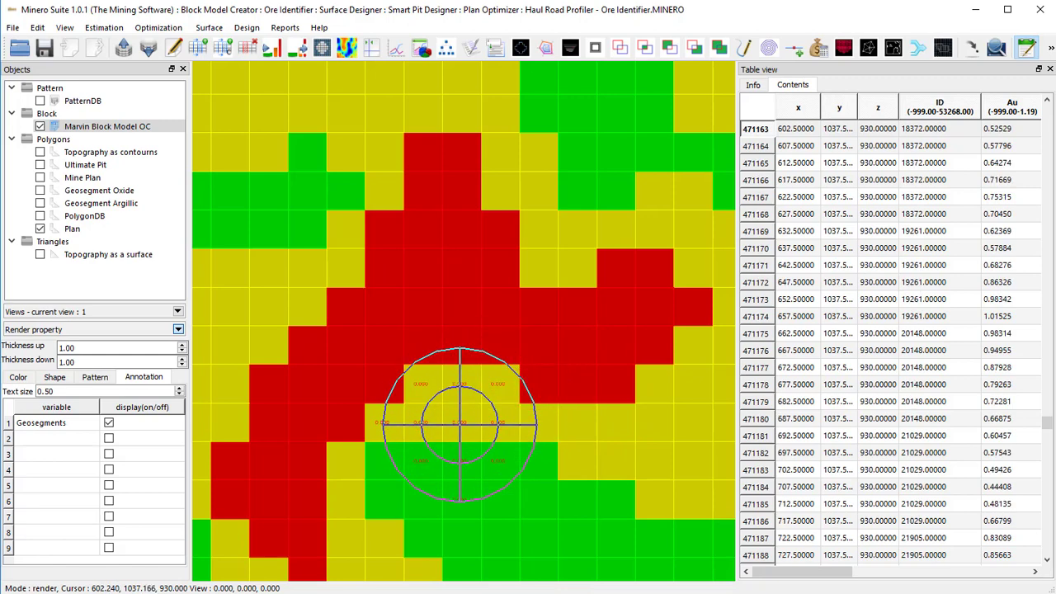
{"action": "left_click", "coordinate": [308, 153]}
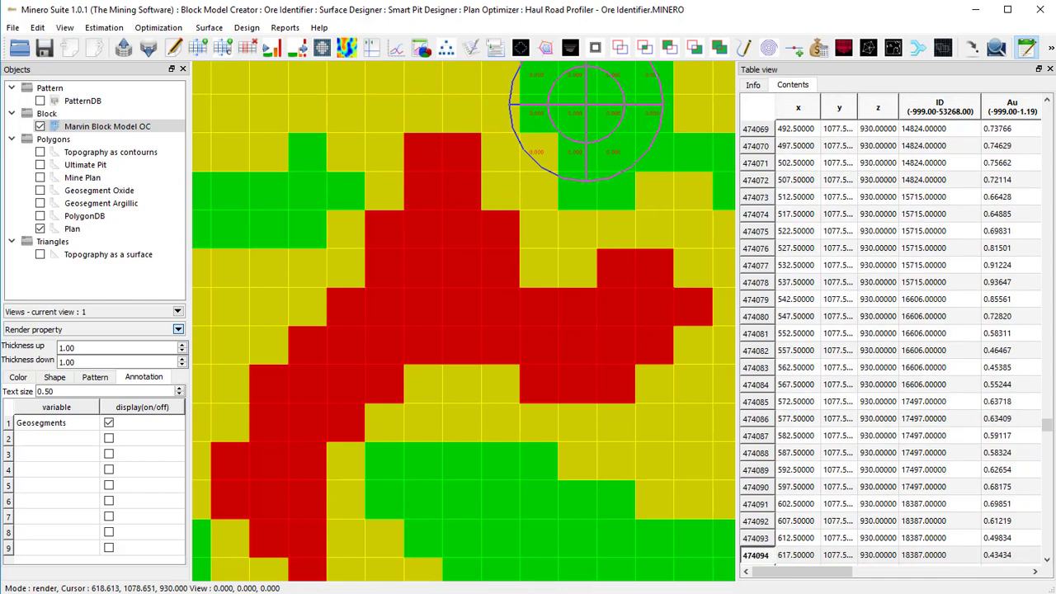
{"action": "scroll", "coordinate": [586, 134], "scroll_direction": "down", "scroll_amount": 2}
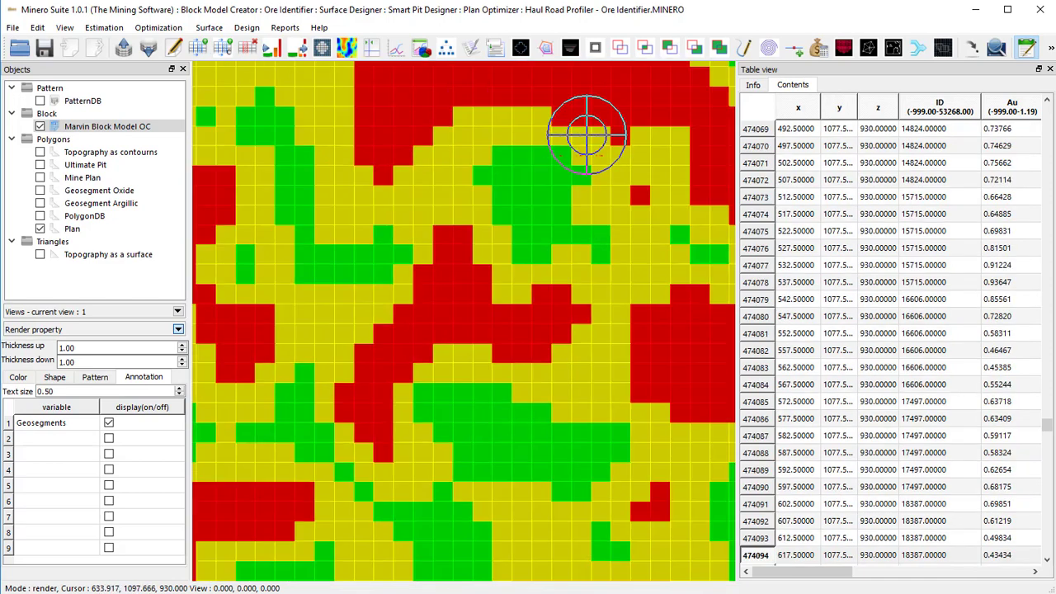